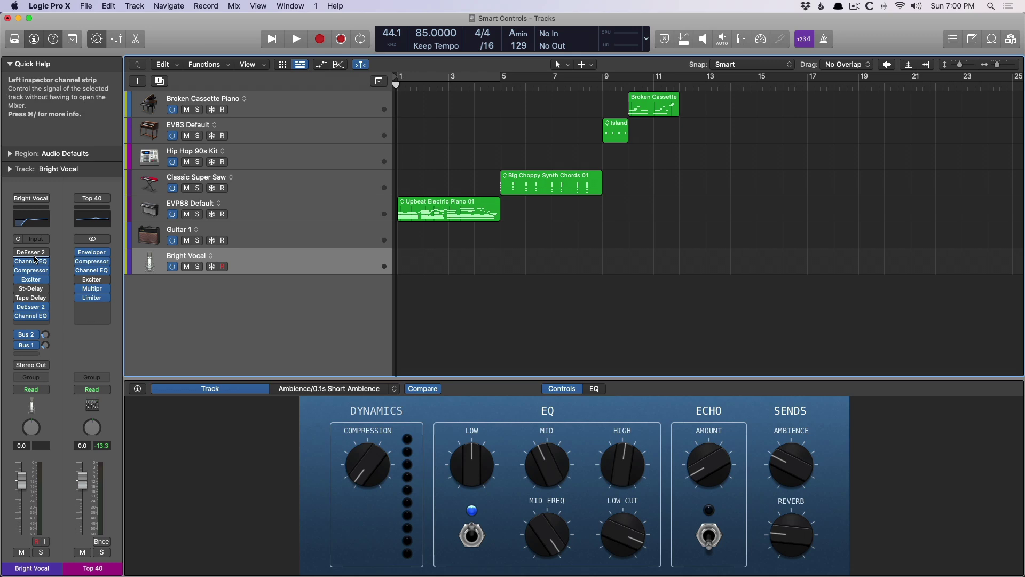
Step: Raise the Bright Vocal Compression smart control while watching the Compressor plug-in
click(30, 272)
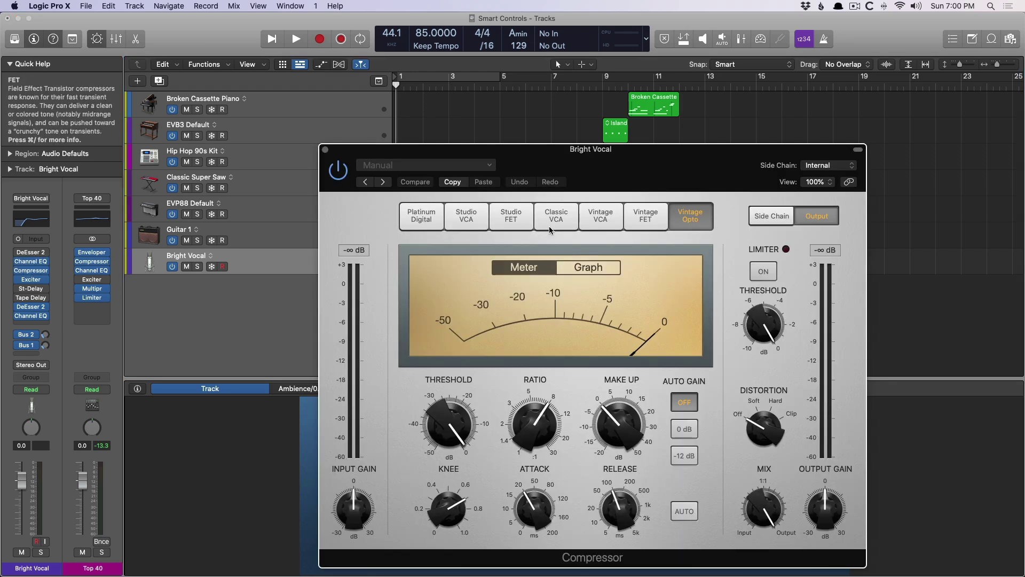
drag(678, 169, 841, 41)
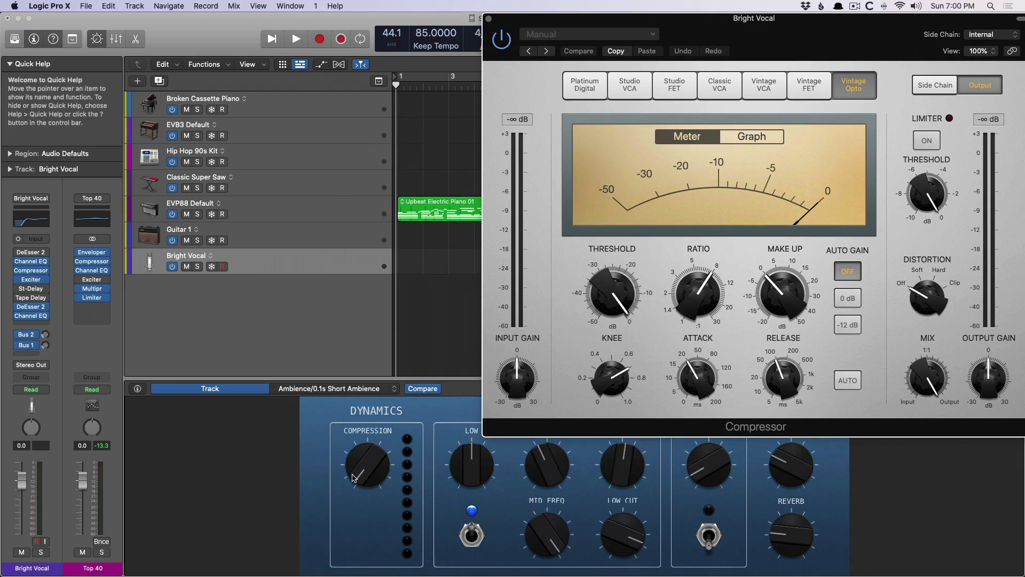
drag(356, 476, 356, 479)
click(488, 19)
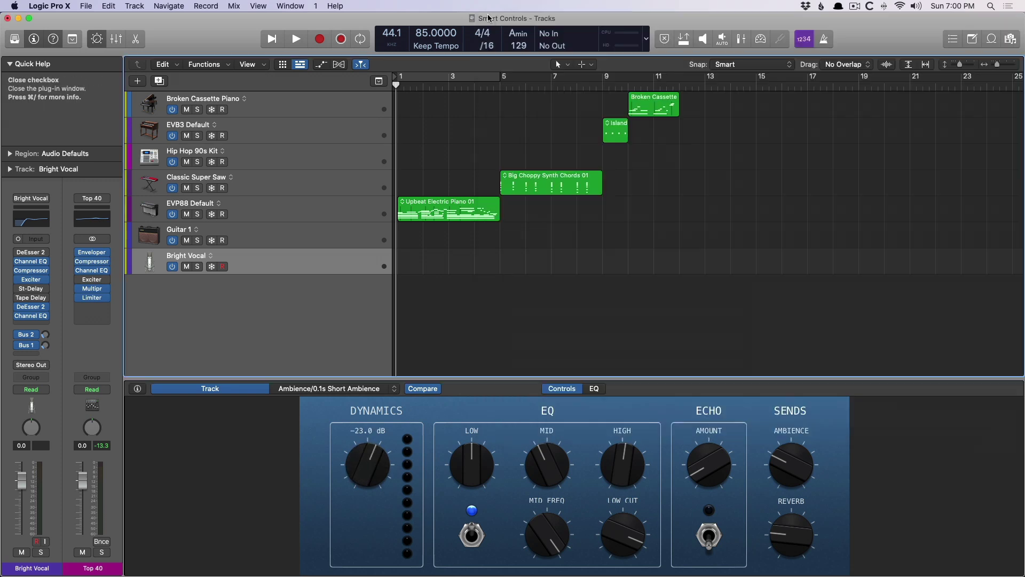
Step: Cut the EQ Low band to -4.3 dB and boost Mid +11.1 dB at 710 Hz
click(38, 222)
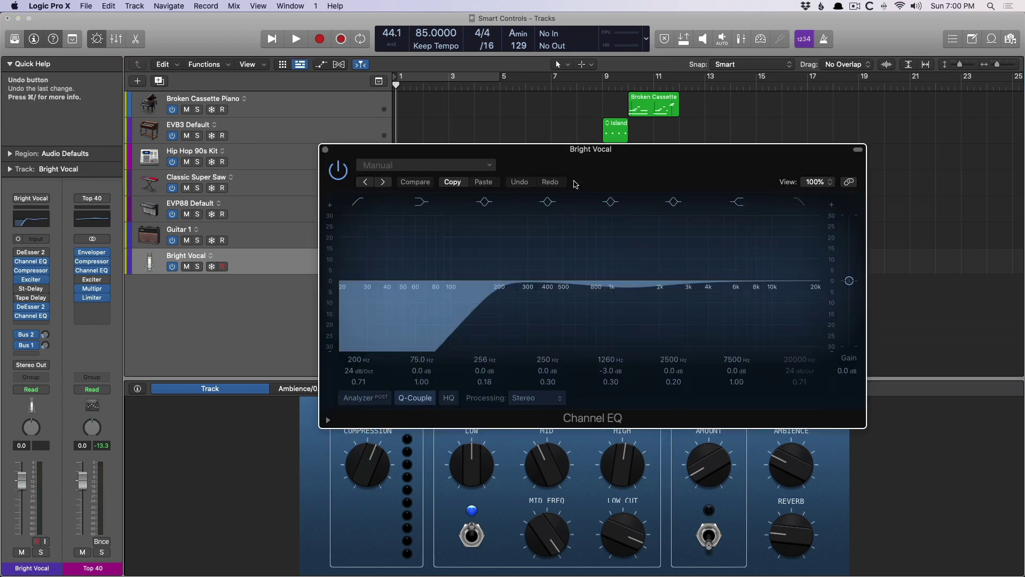
drag(600, 177, 625, 80)
mouse_move(468, 471)
mouse_down()
mouse_move(470, 453)
mouse_move(468, 470)
mouse_up()
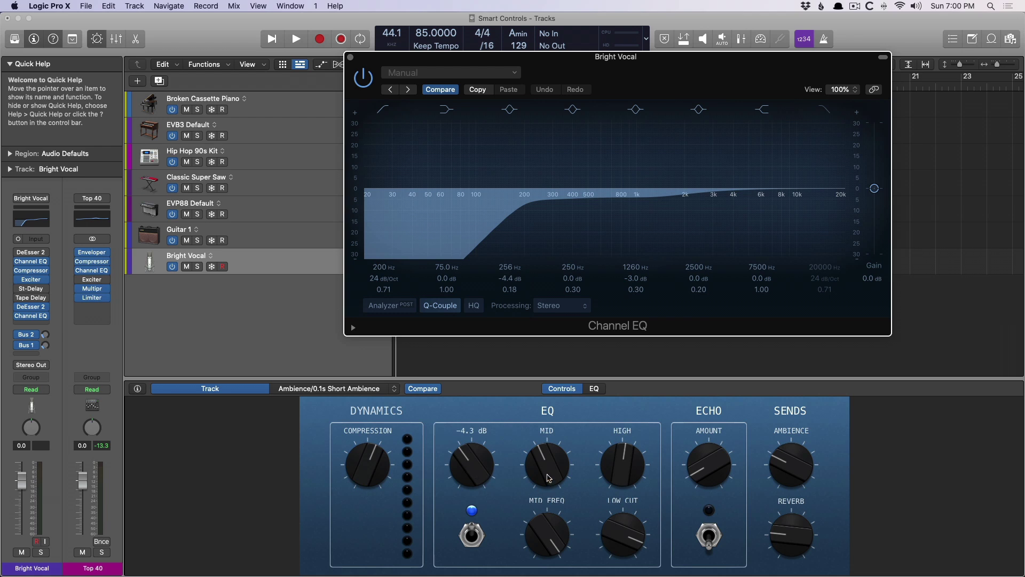
drag(549, 482, 548, 454)
drag(545, 529, 544, 538)
click(466, 533)
click(466, 533)
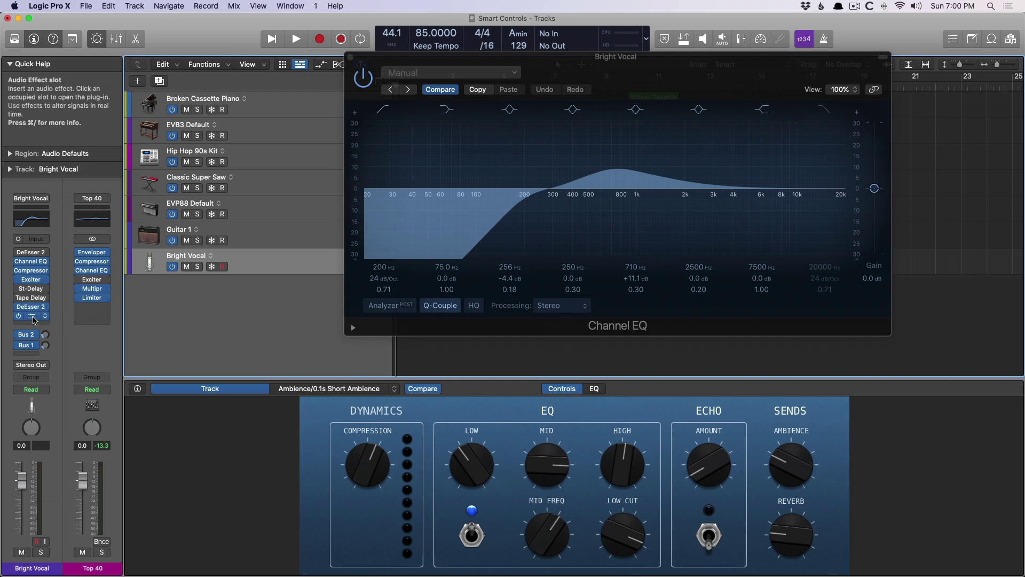
Step: Boost the High band to +9.4 dB in the second Channel EQ
click(31, 316)
drag(589, 187, 595, 135)
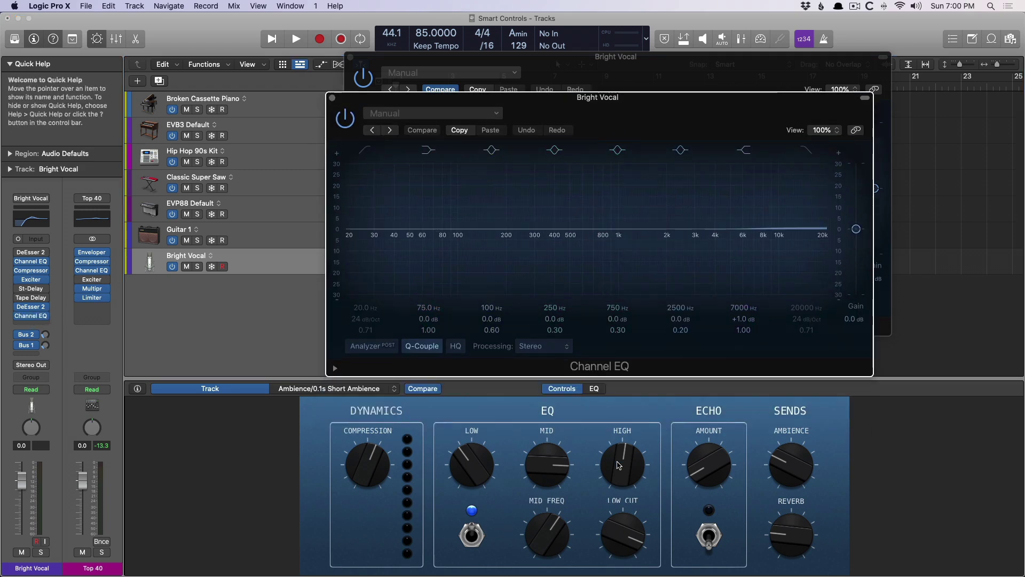
drag(620, 464, 619, 463)
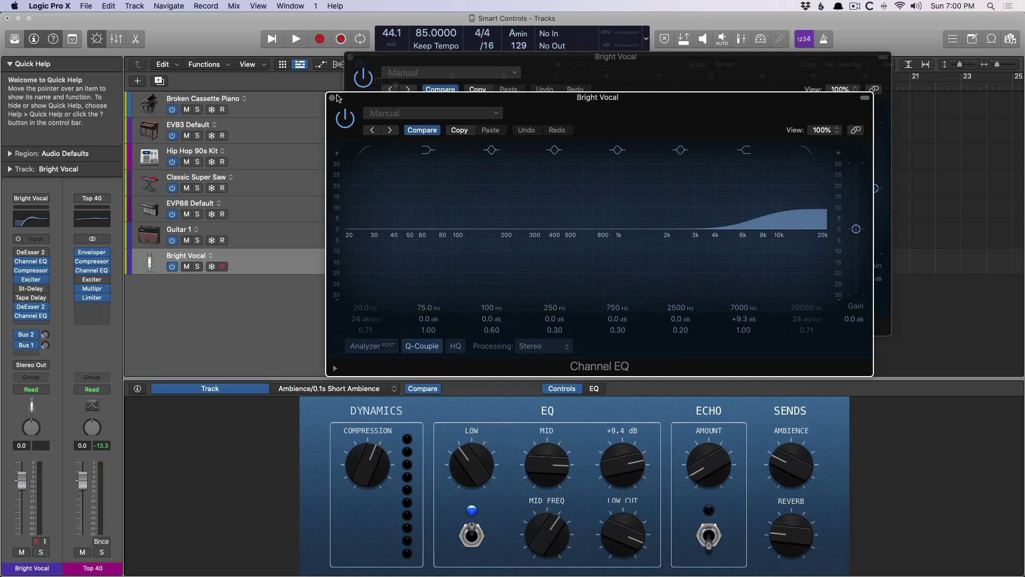
click(331, 98)
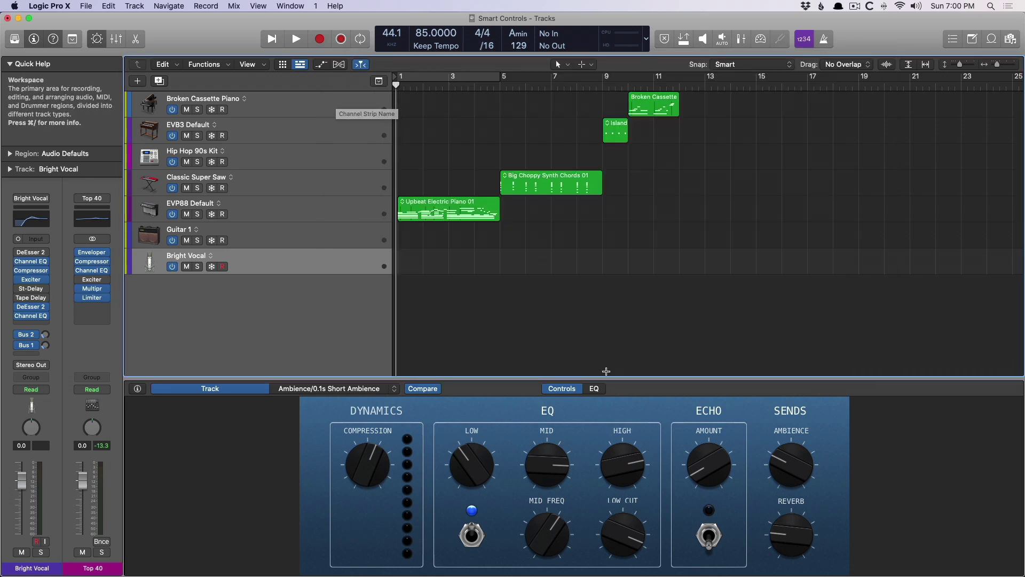
Step: Switch the echo on, raise the Echo Amount and turn the reverb send down
click(709, 535)
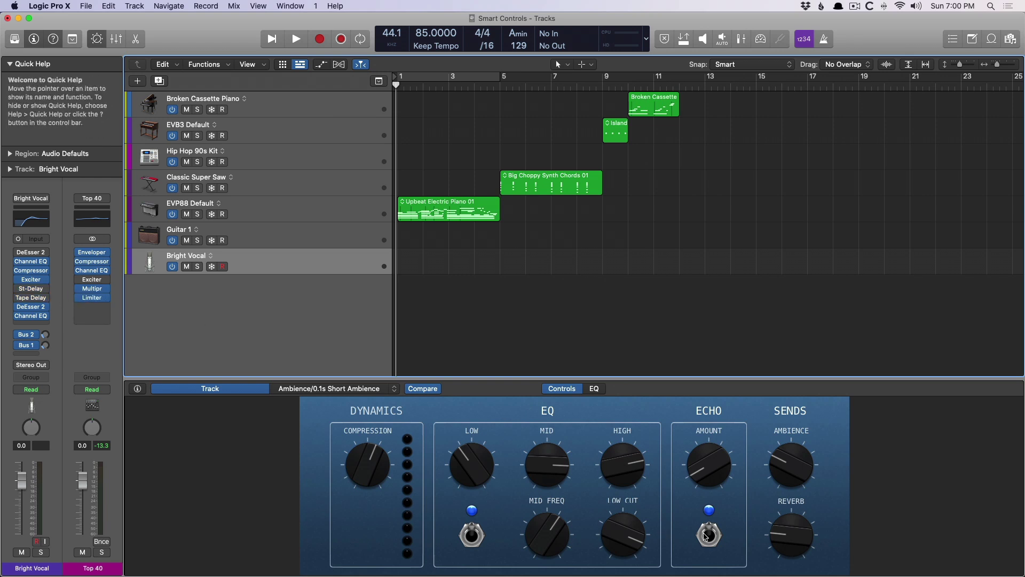
click(709, 534)
click(709, 534)
scroll(712, 485, up, 10)
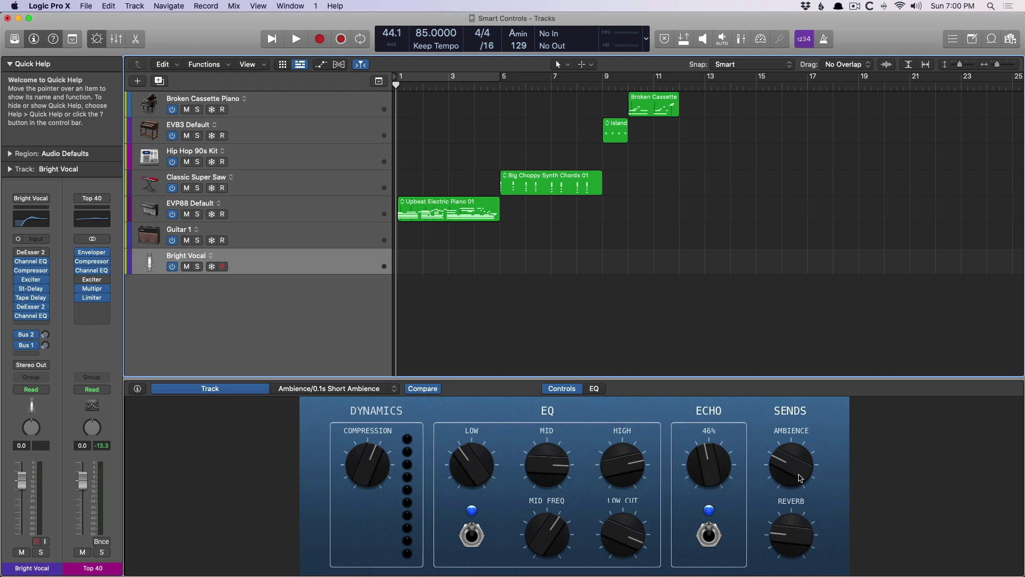
scroll(795, 477, up, 5)
scroll(796, 476, down, 7)
scroll(794, 531, up, 8)
scroll(794, 532, down, 8)
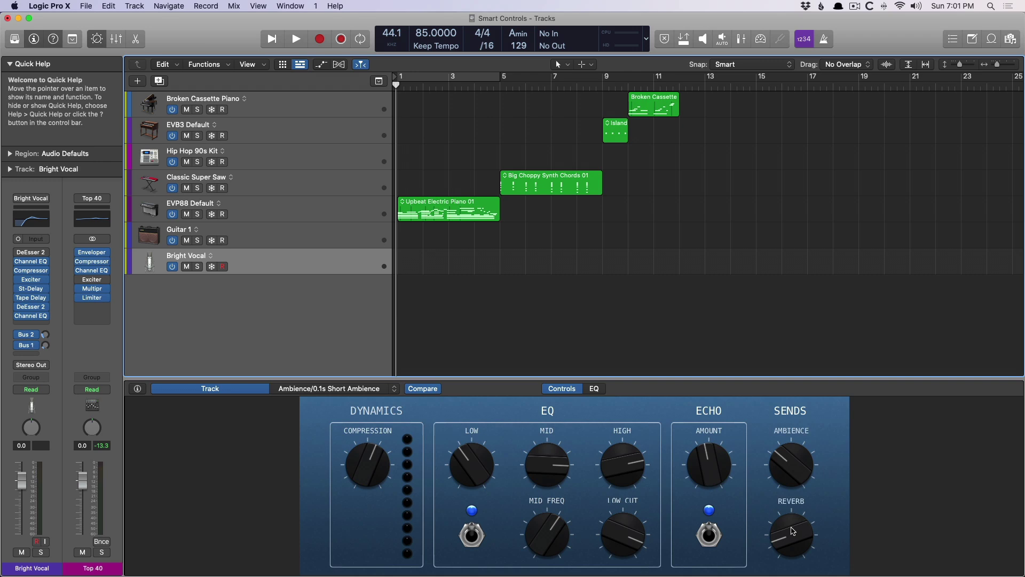
Step: Hide and reshow the Smart Controls pane
key(b)
key(b)
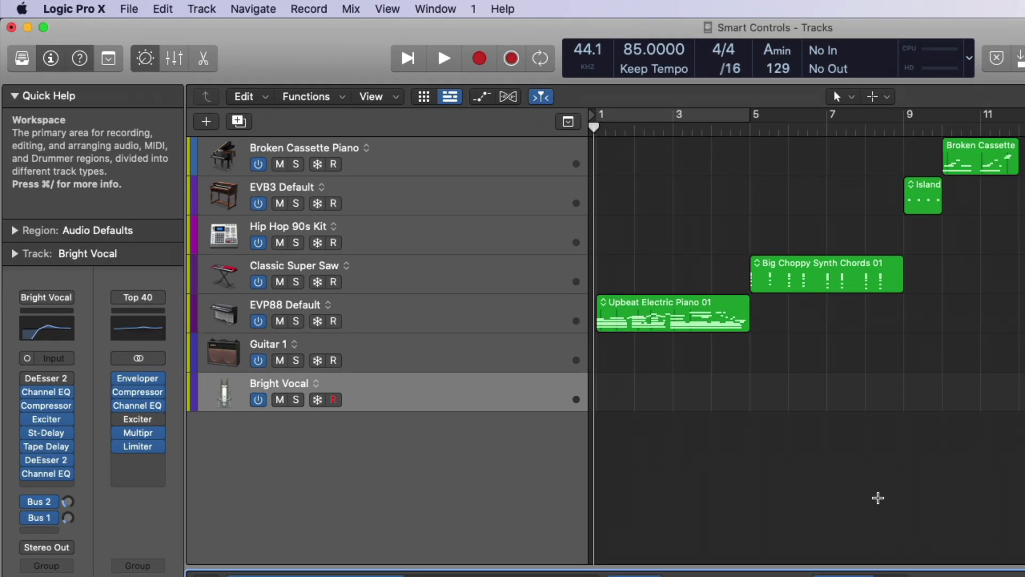
mouse_move(145, 61)
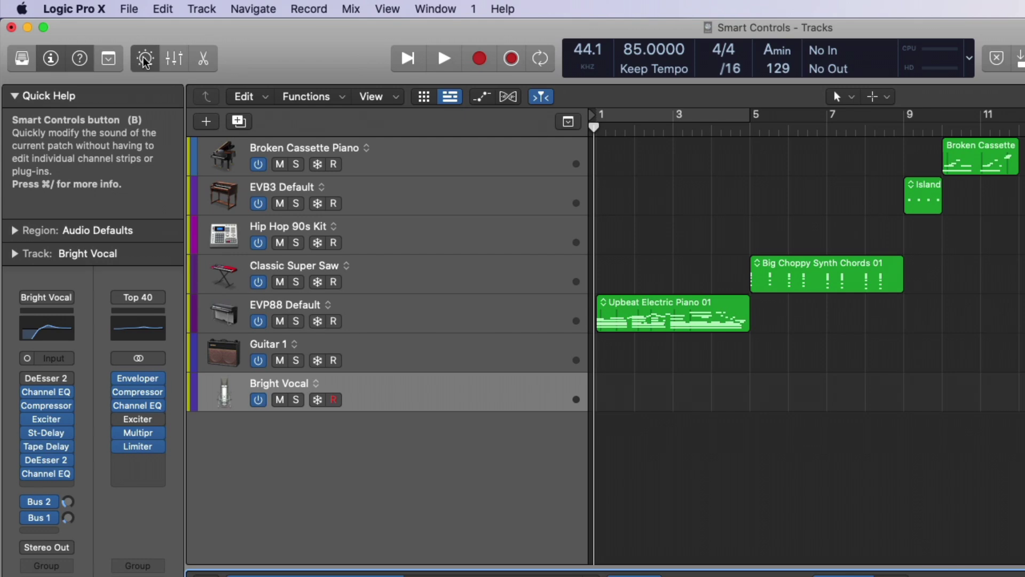
click(145, 61)
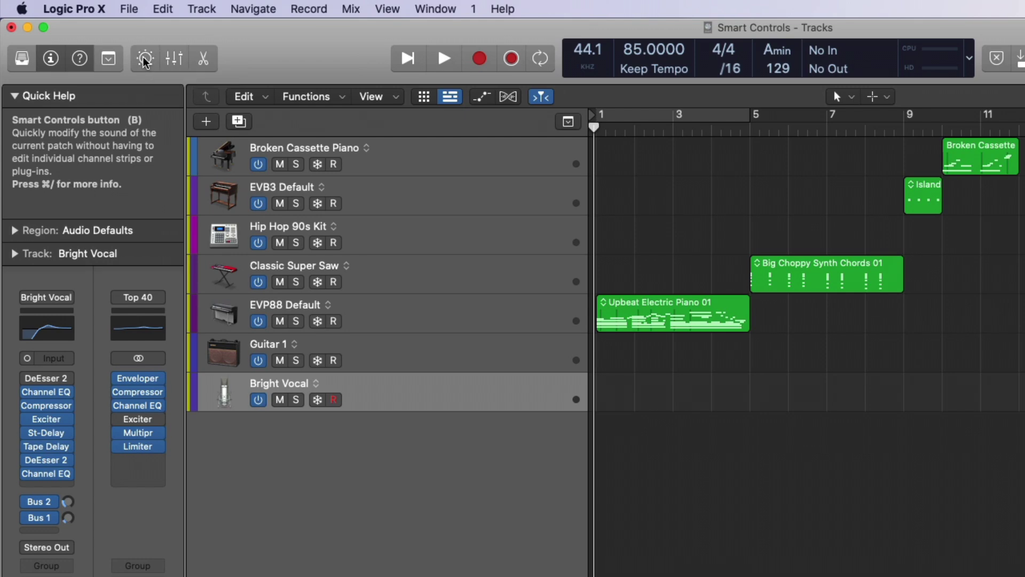
click(145, 62)
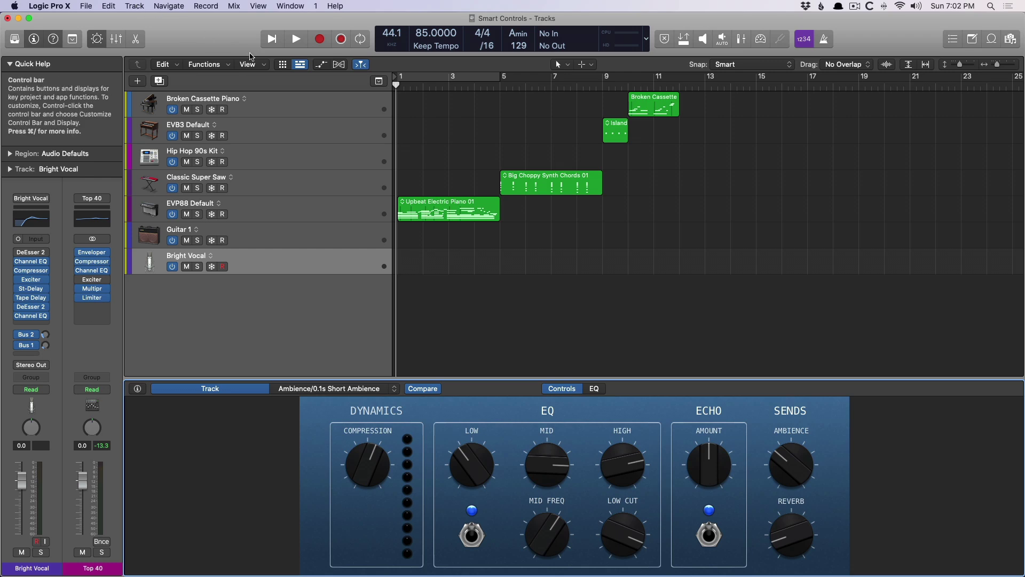
Step: Turn Broken Cassette Piano's Low tone down to -8.0 dB and adjust its High knob
click(276, 102)
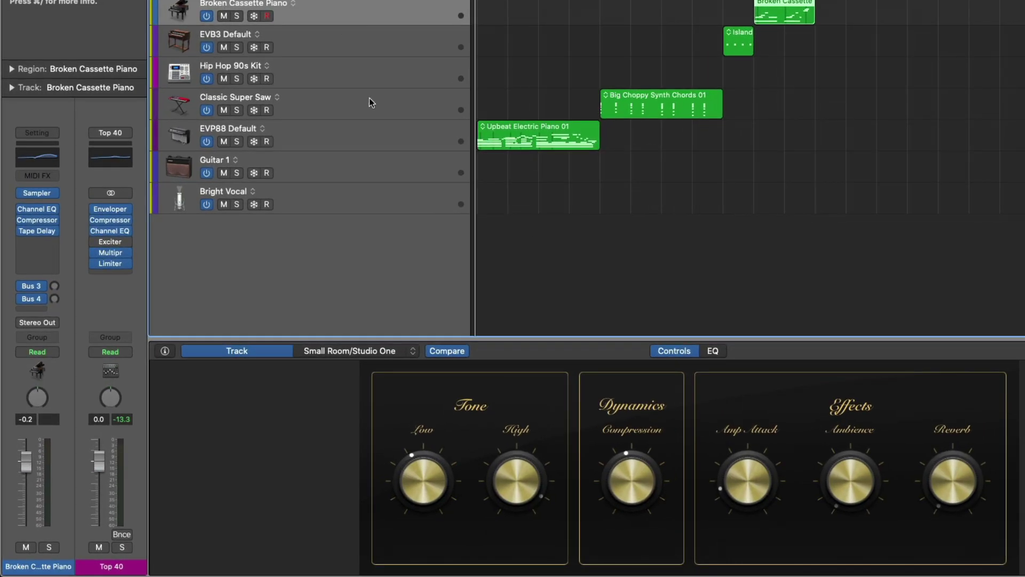
drag(421, 464, 424, 471)
scroll(425, 472, up, 10)
scroll(511, 472, up, 3)
scroll(511, 472, up, 3)
mouse_move(641, 473)
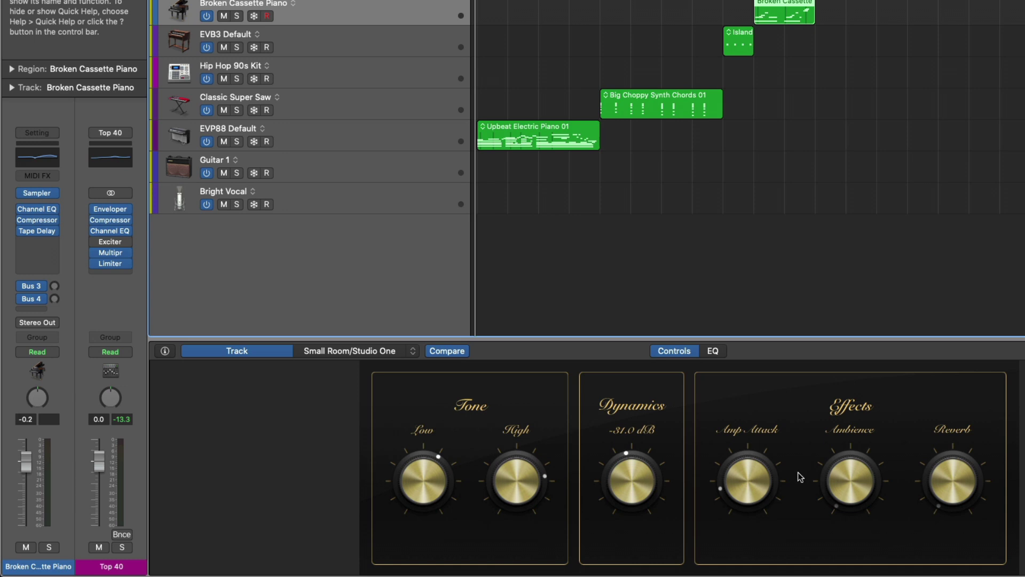
Step: Toggle the EVB3 Default organ's Vibrato, then select the Hip Hop 90s Kit track
click(396, 40)
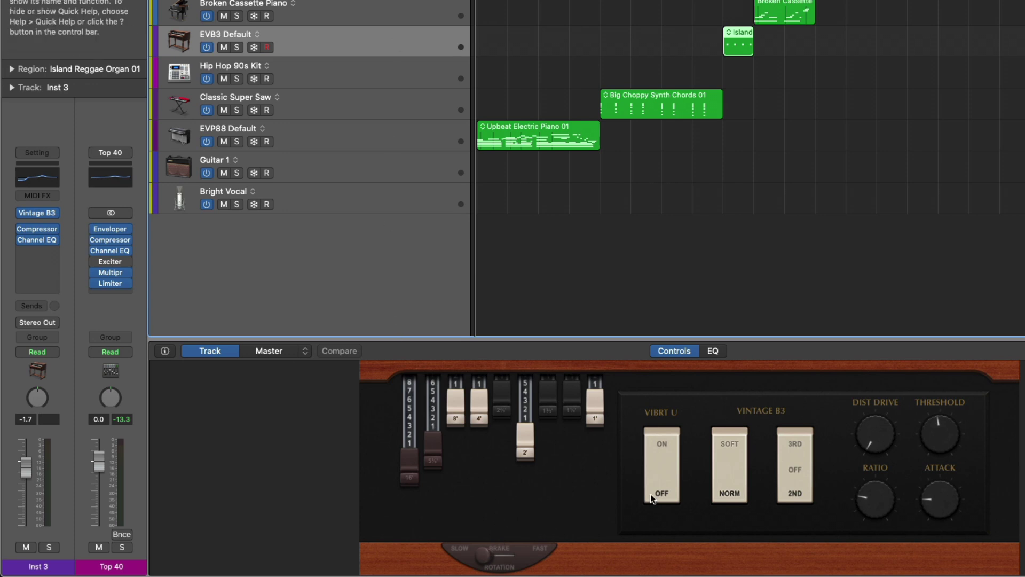
click(668, 451)
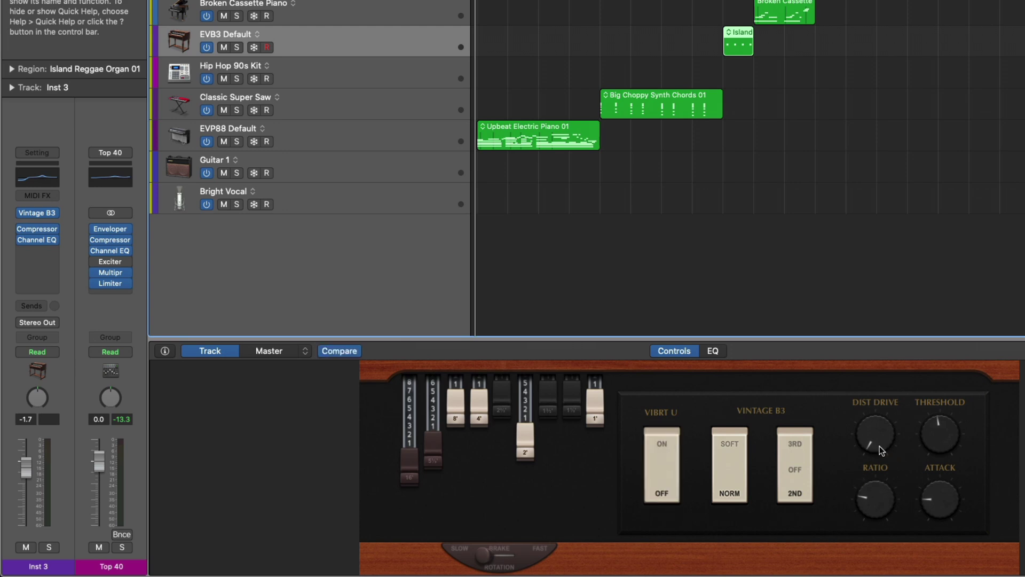
click(366, 74)
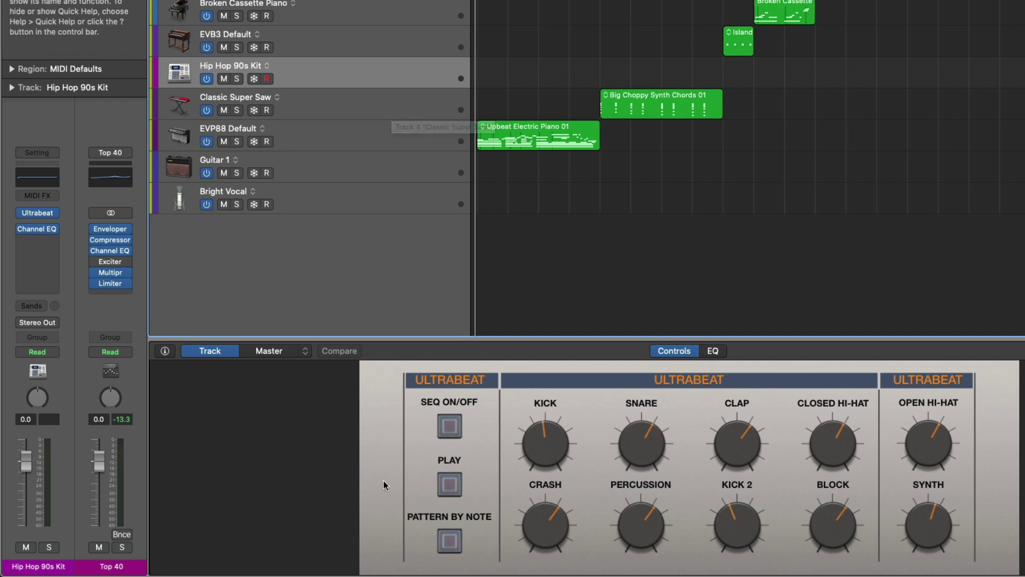
Step: Turn on the Ultrabeat sequencer, play and stop the pattern, then switch it off
click(452, 427)
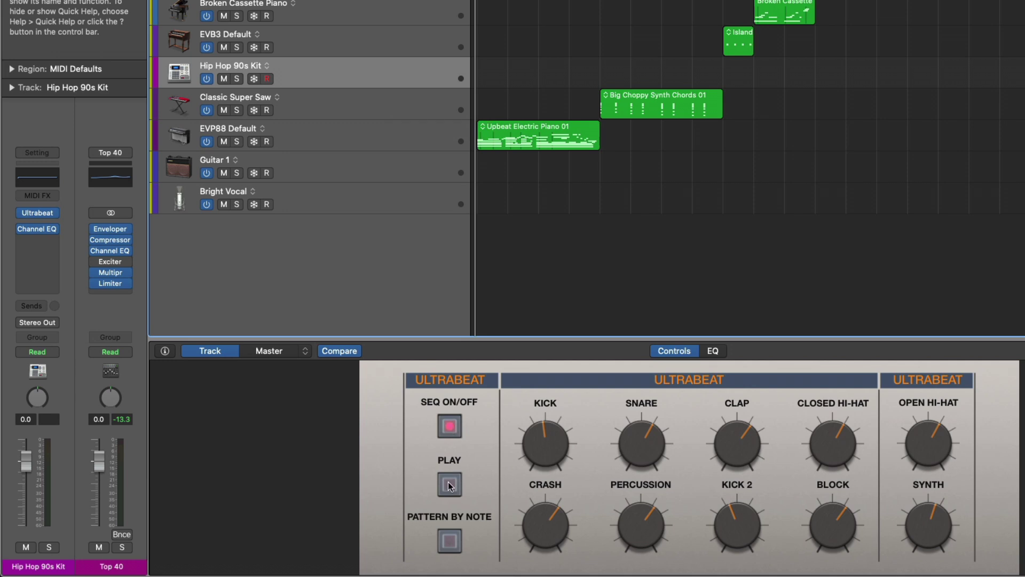
click(449, 485)
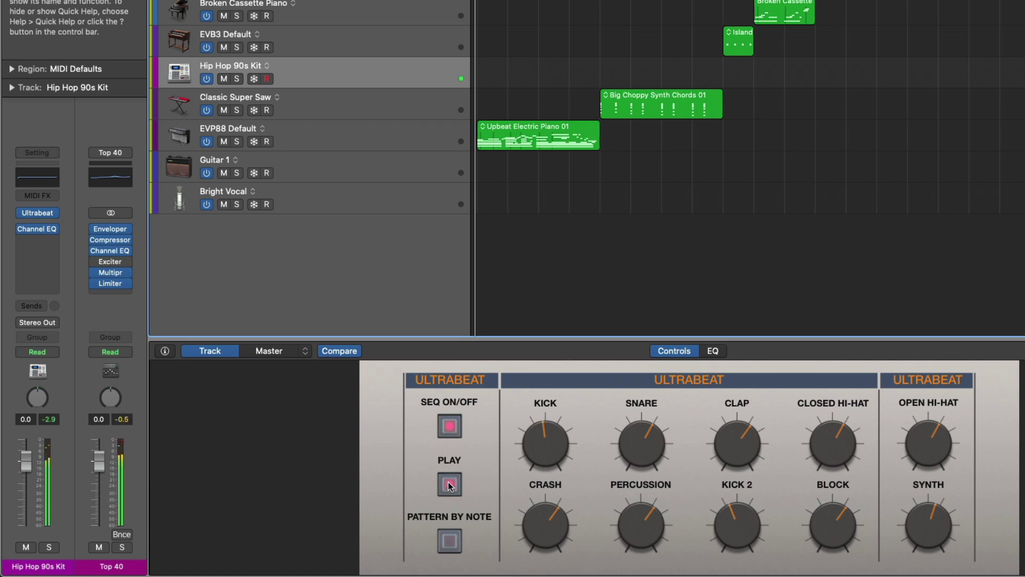
click(449, 485)
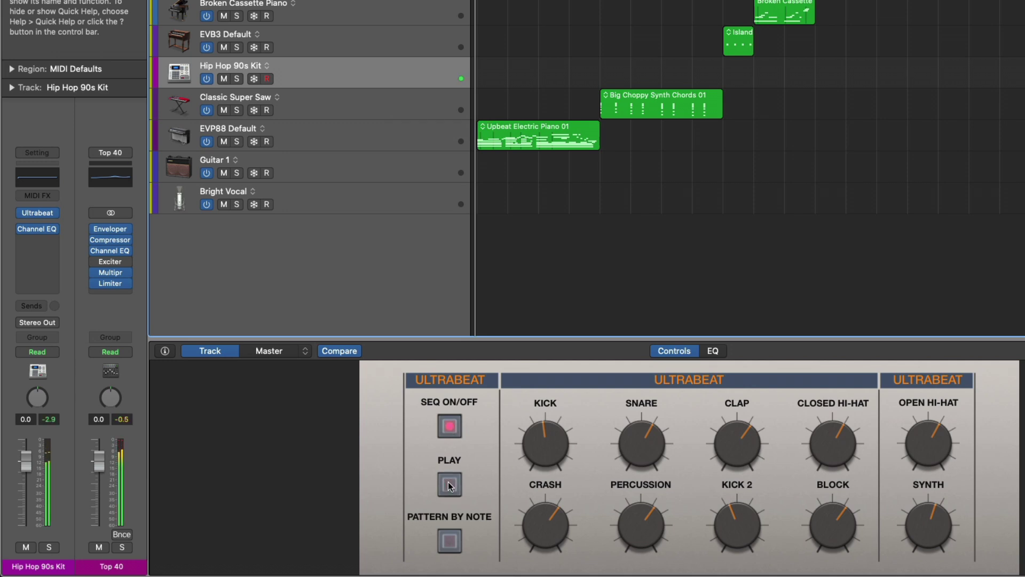
click(450, 430)
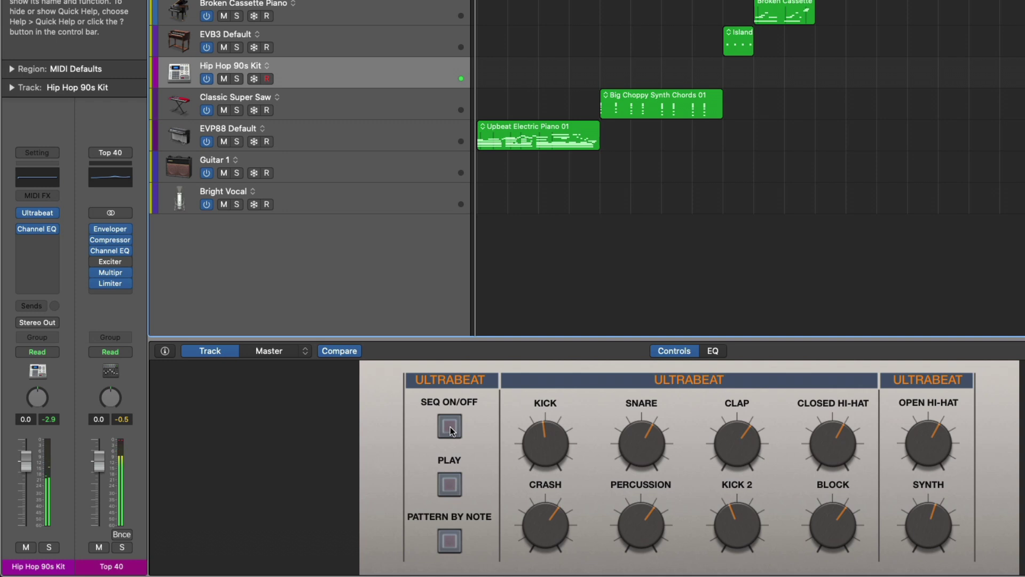
Step: Morph Classic Super Saw's Transform Pad toward Gliding Pluck Lead, then select Guitar 1
click(361, 101)
drag(630, 441, 739, 392)
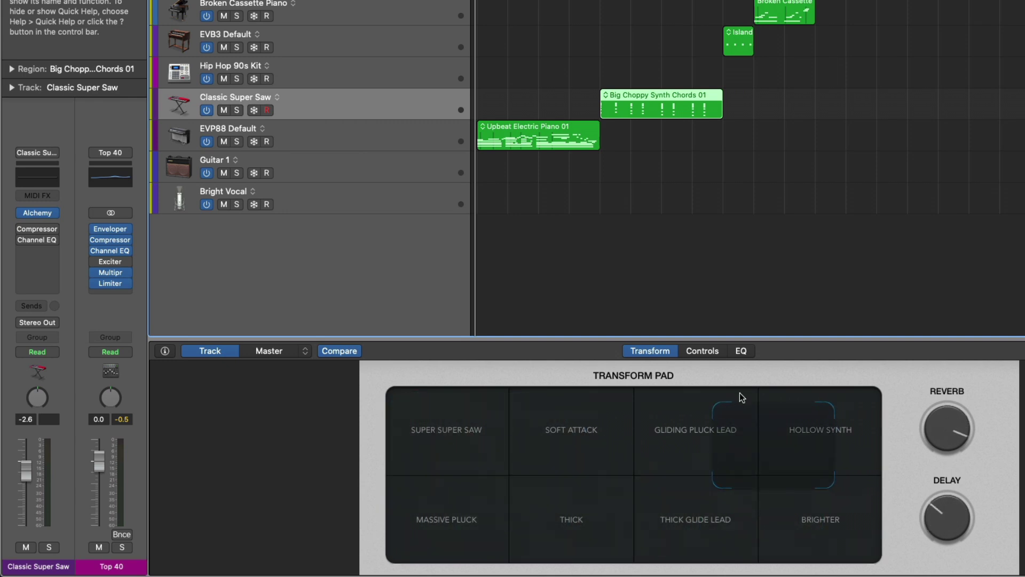
click(705, 350)
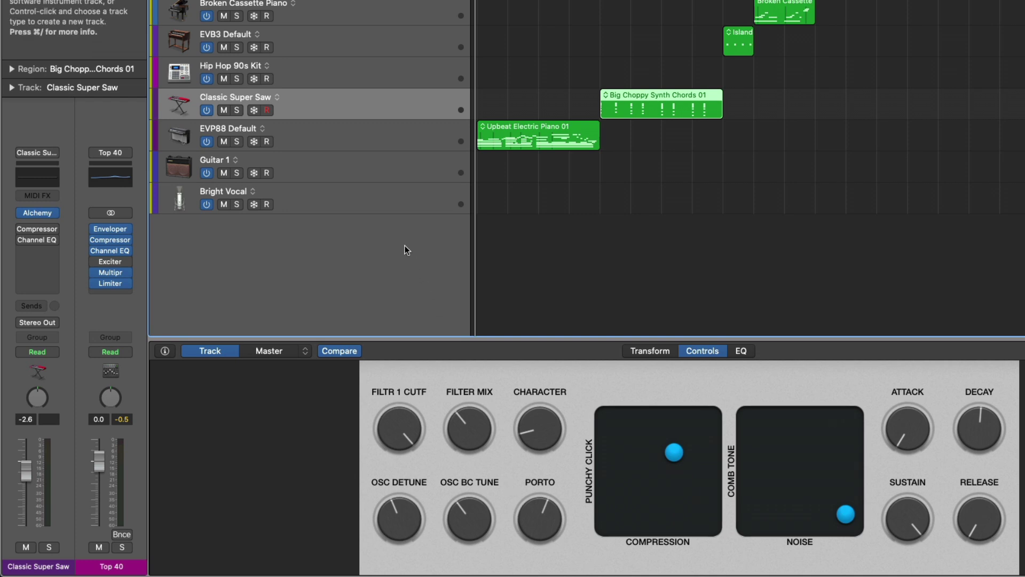
click(356, 135)
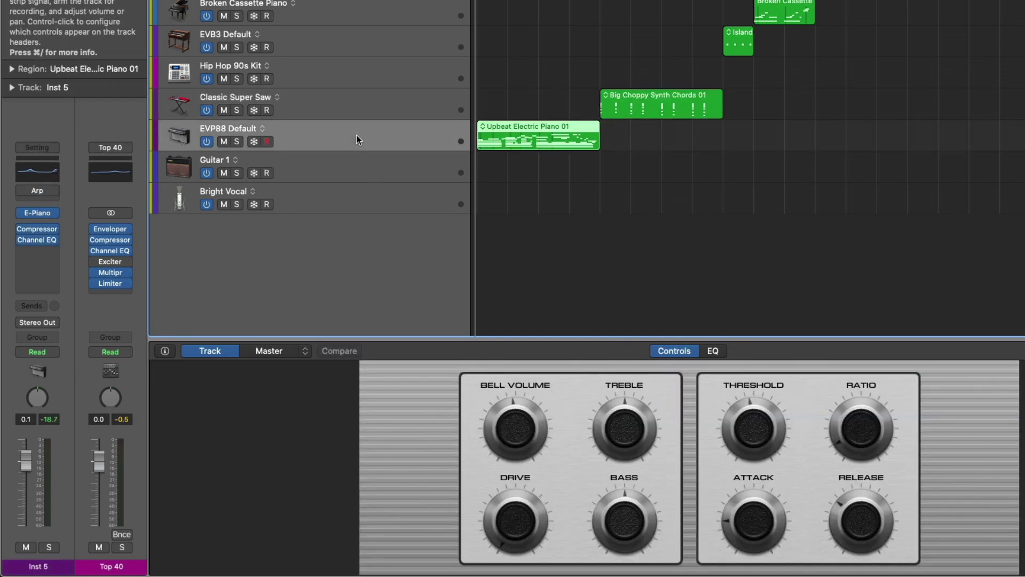
click(364, 163)
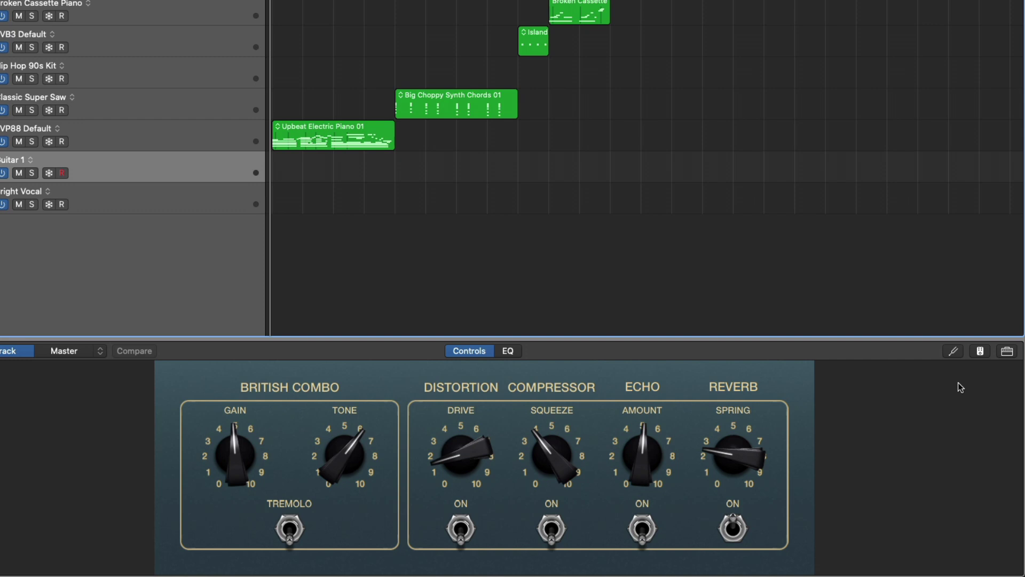
Step: Open and close Guitar 1's tuner, pedalboard and Amp Designer windows
click(953, 351)
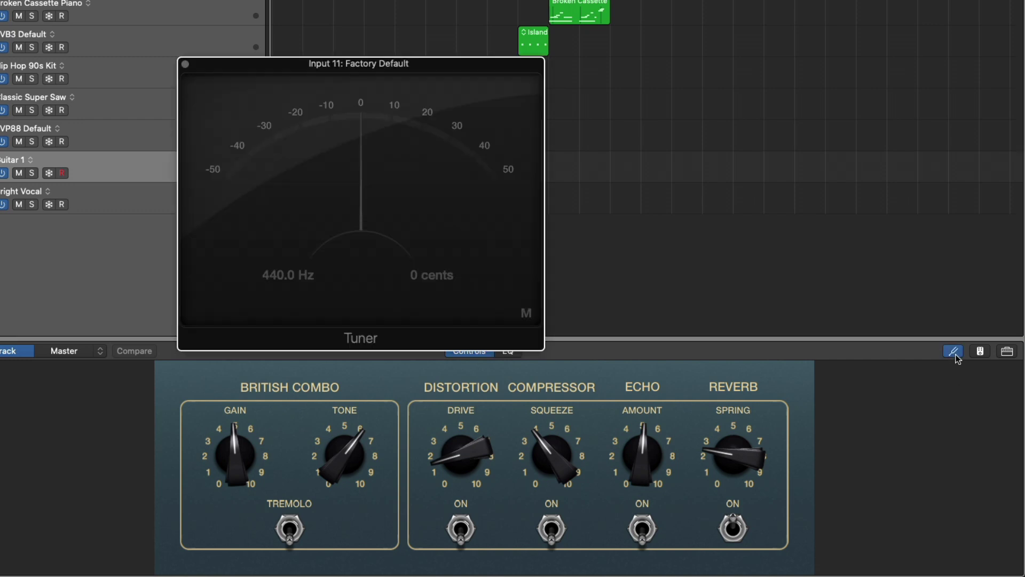
click(953, 350)
click(979, 351)
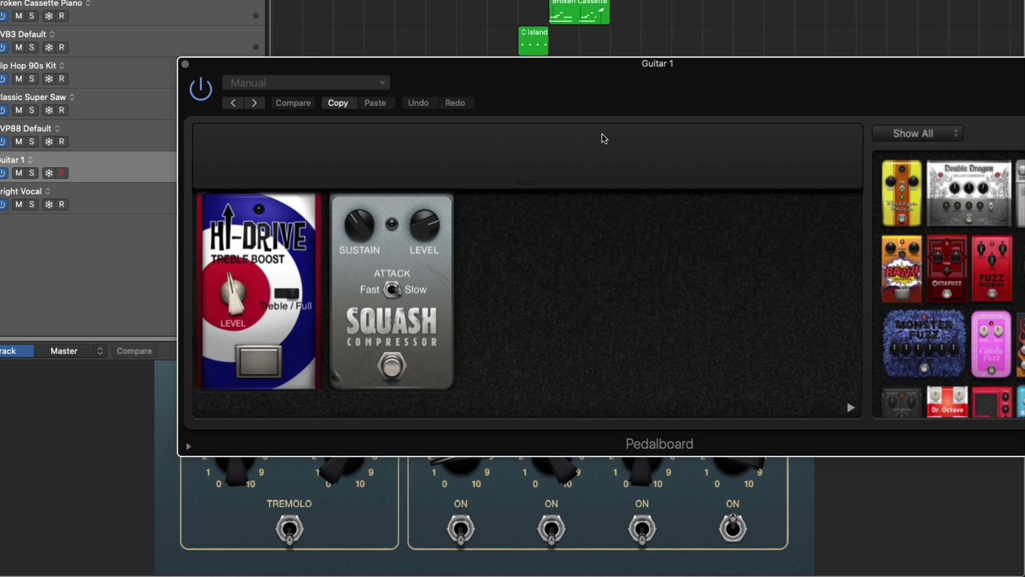
click(184, 64)
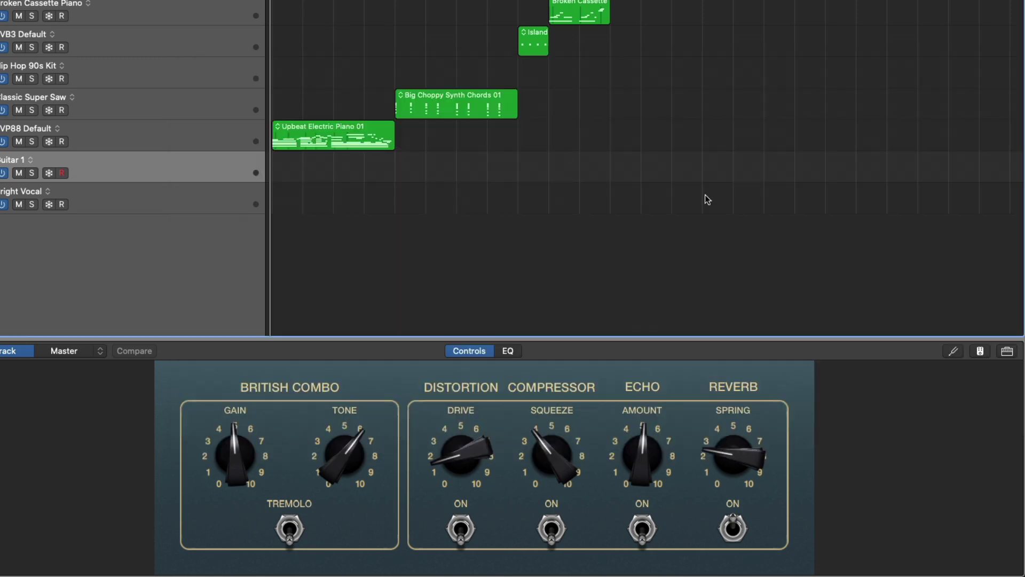
click(1009, 352)
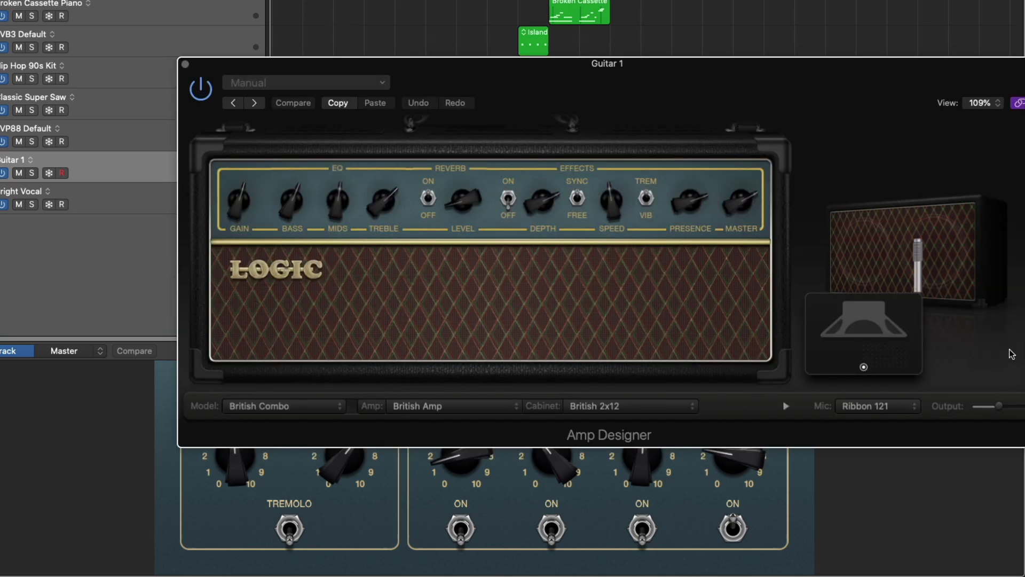
click(185, 64)
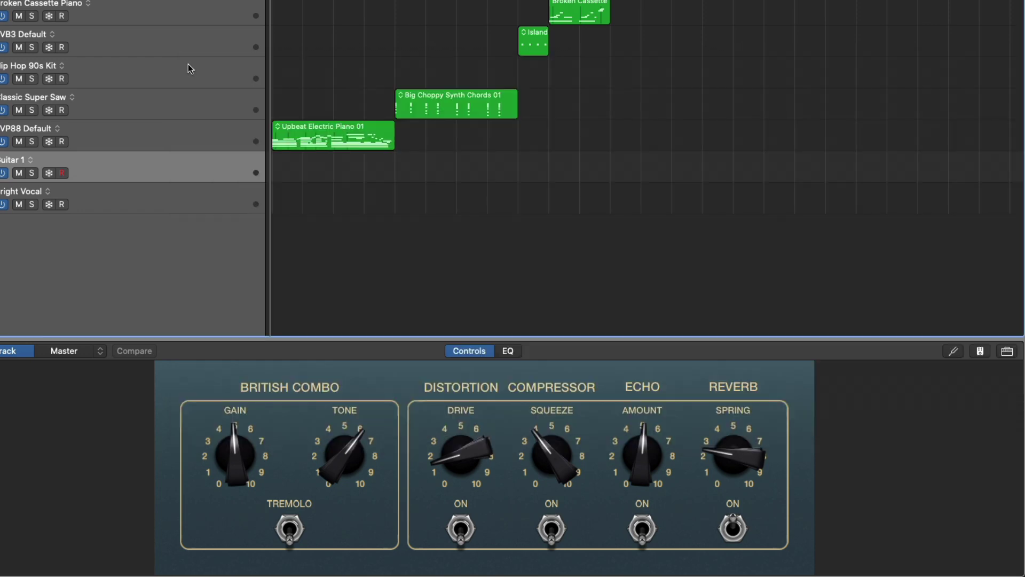
Step: Turn on the arpeggiator for EVP88 Default without choosing a preset
click(189, 135)
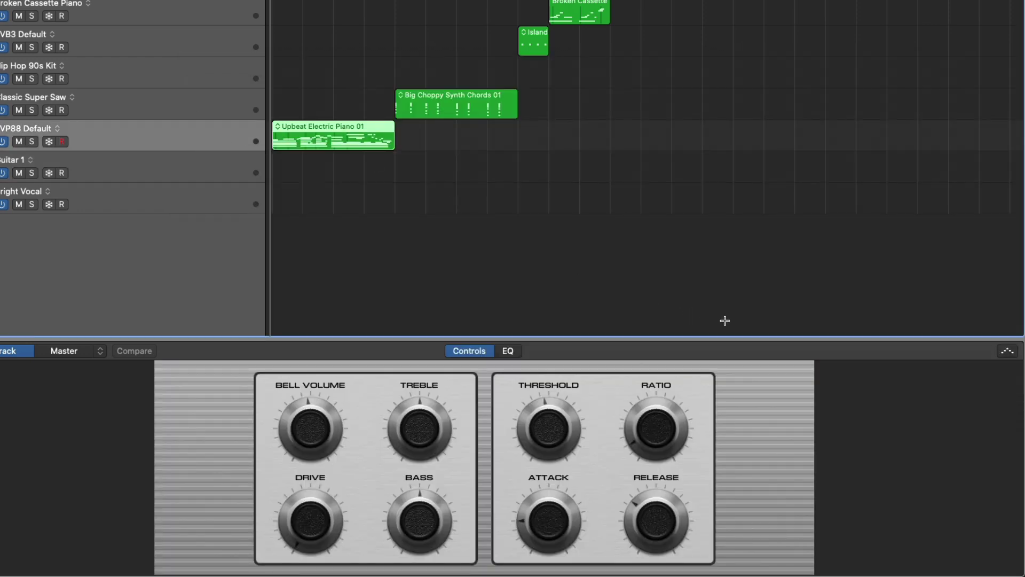
click(1008, 353)
click(958, 355)
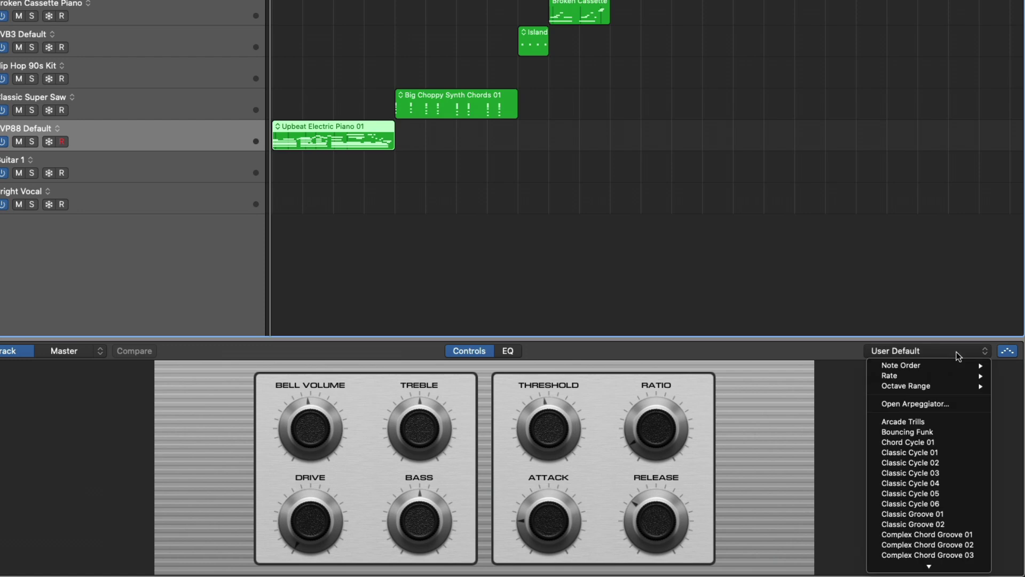
scroll(959, 422, down, 5)
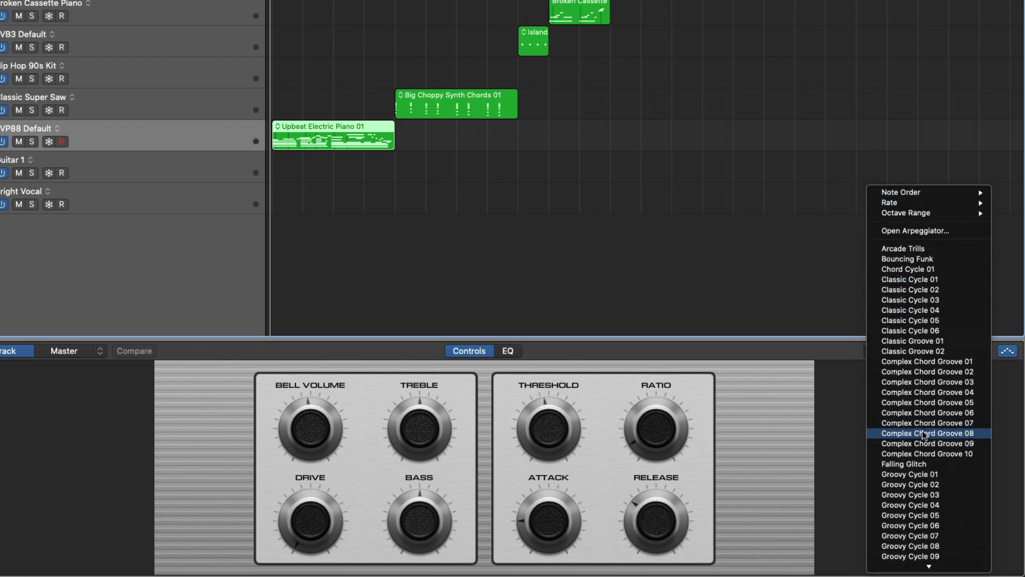
click(849, 398)
Step: Create a new audio track below Bright Vocal via the New Tracks dialog
click(146, 204)
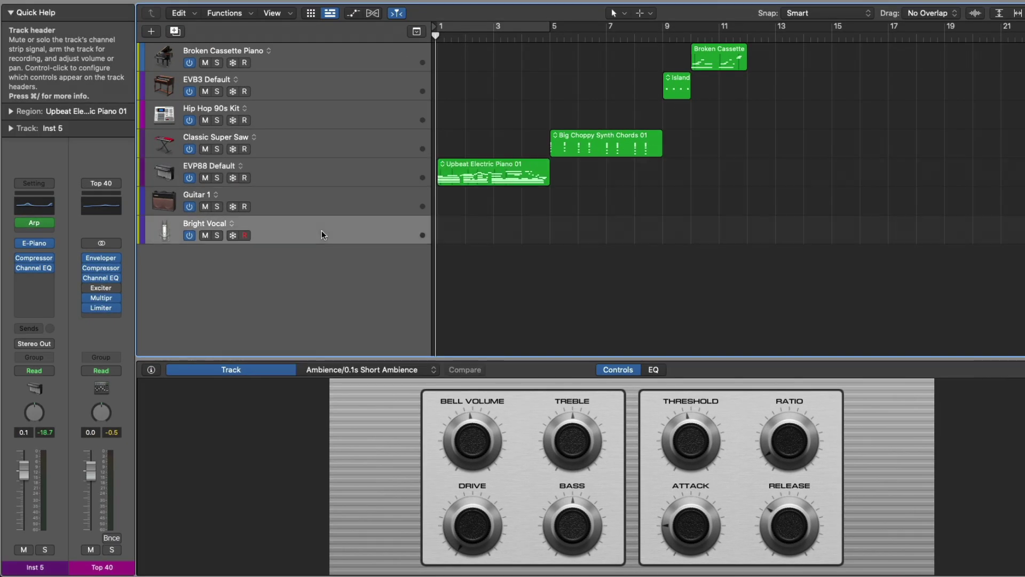
key(alt+super+n)
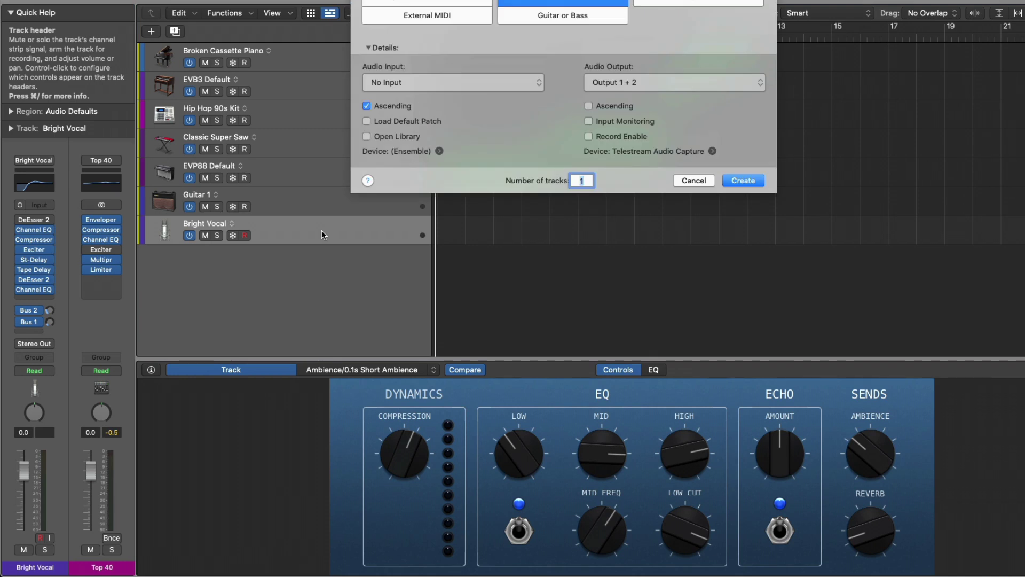
key(Return)
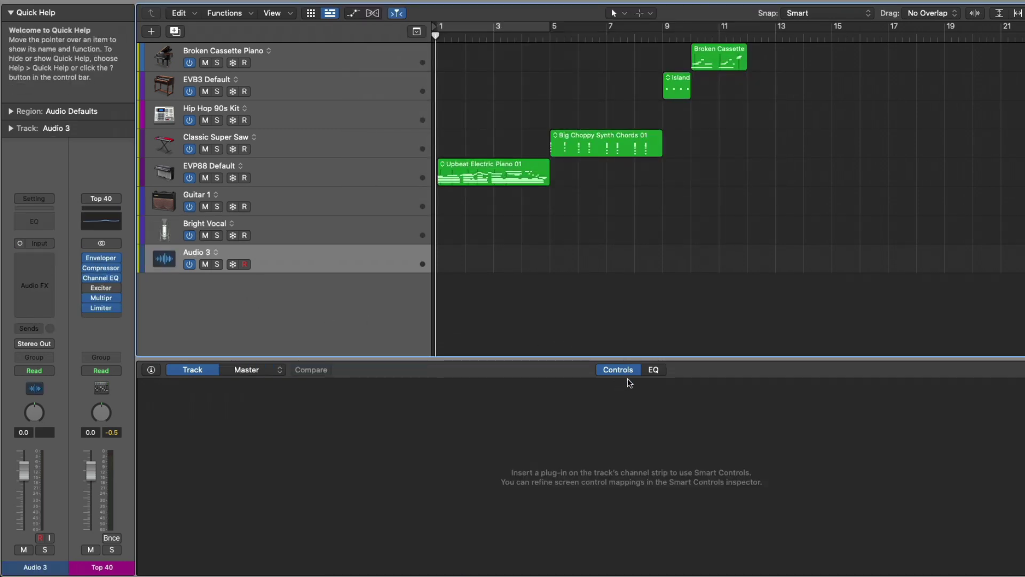
Step: Add a Channel EQ boosting near 300 Hz and cutting -3.9 dB near 2580 Hz
click(647, 370)
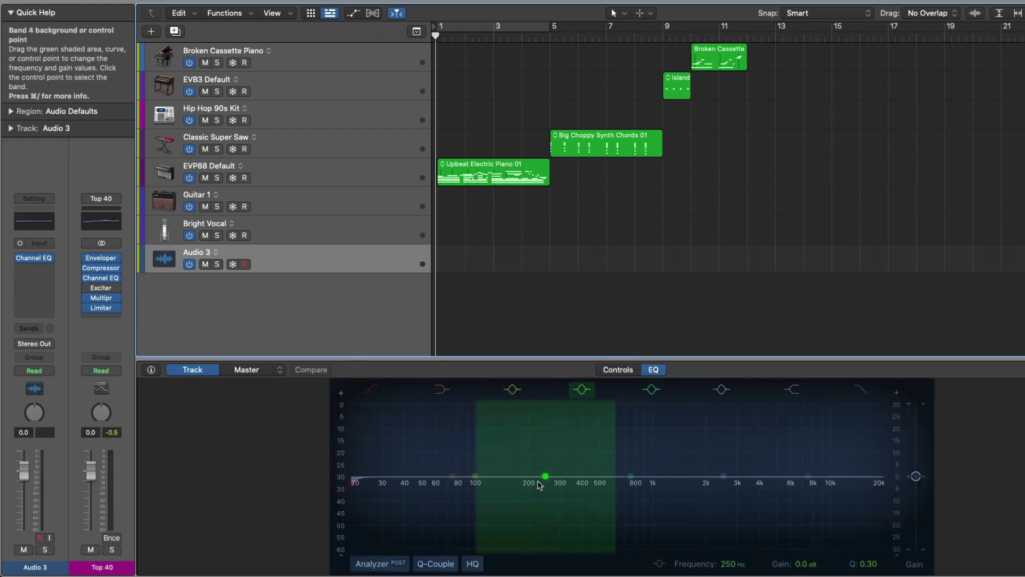
drag(540, 483, 556, 464)
drag(724, 476, 744, 484)
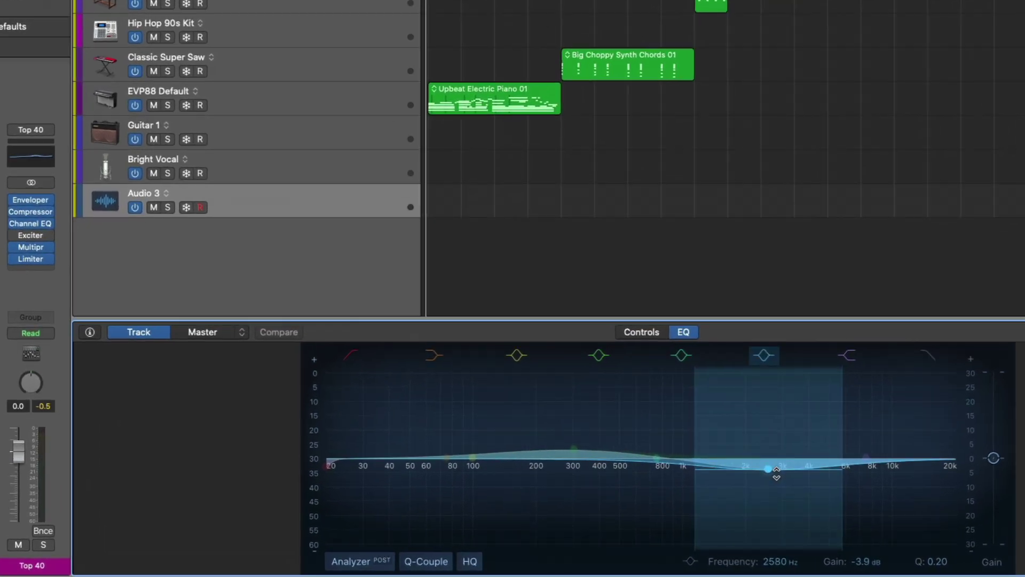
Step: On Bright Vocal, preview the 0.1s Short Ambience and Master controls, then return to Track
click(335, 158)
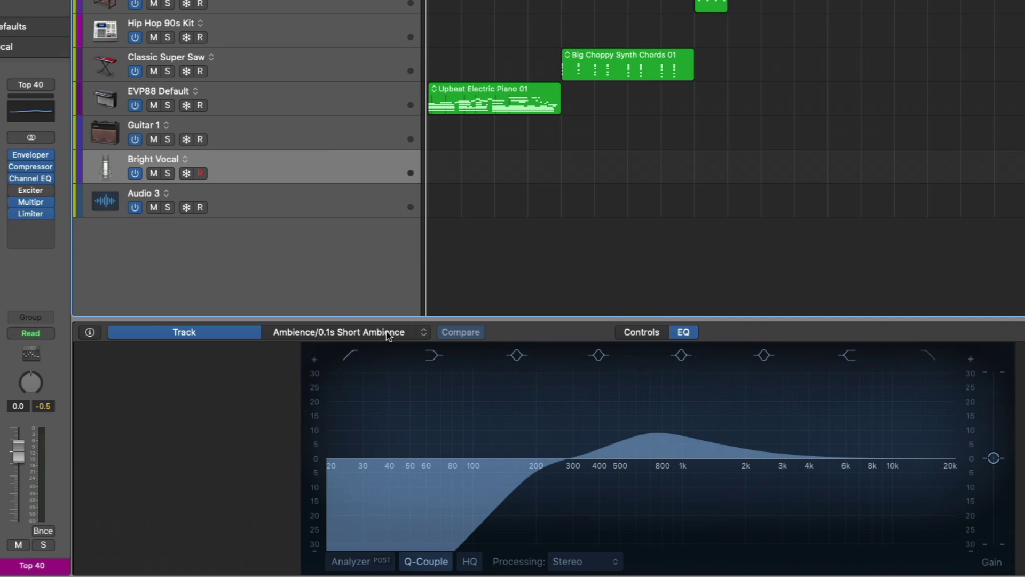
click(421, 333)
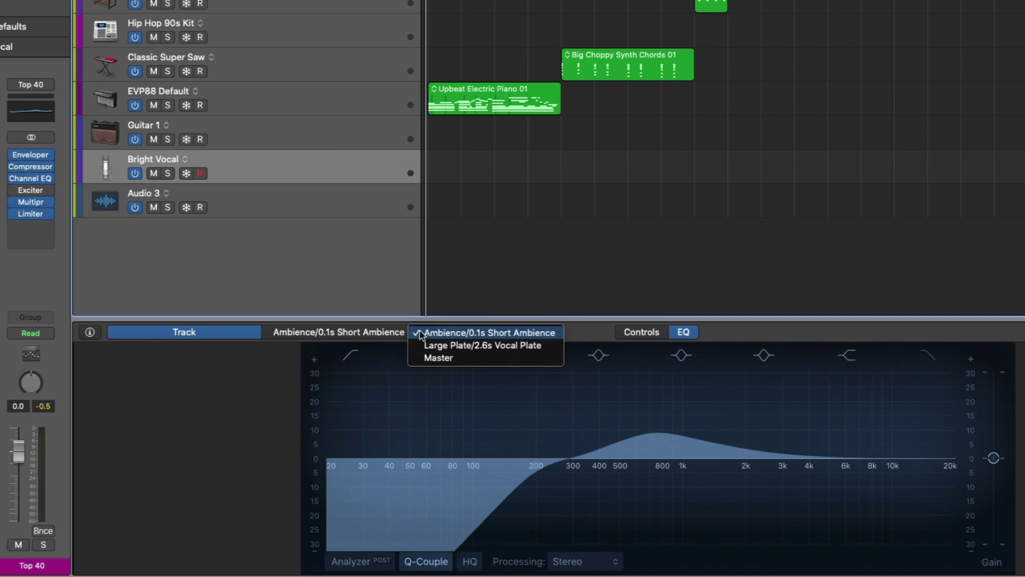
click(422, 333)
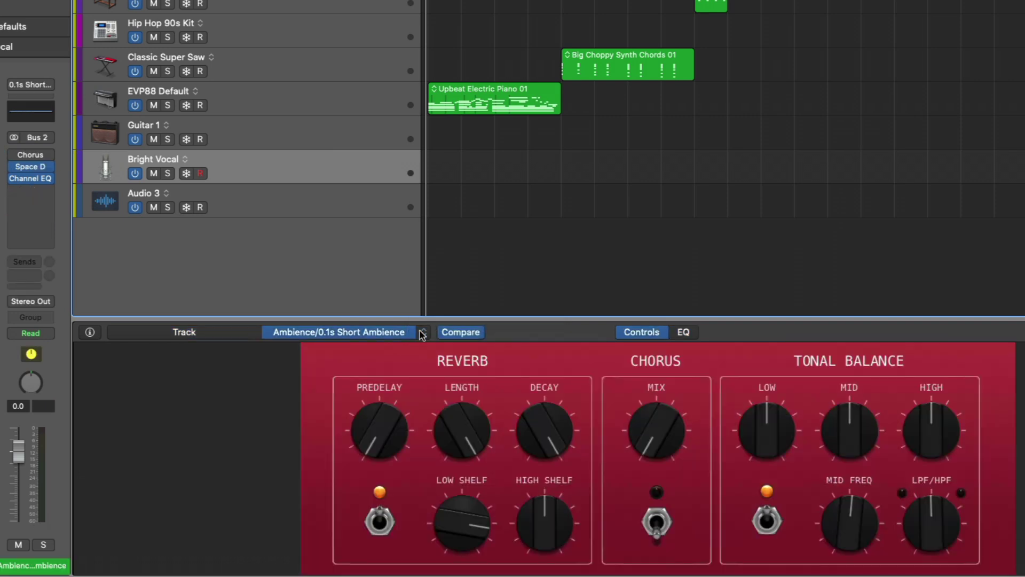
click(422, 333)
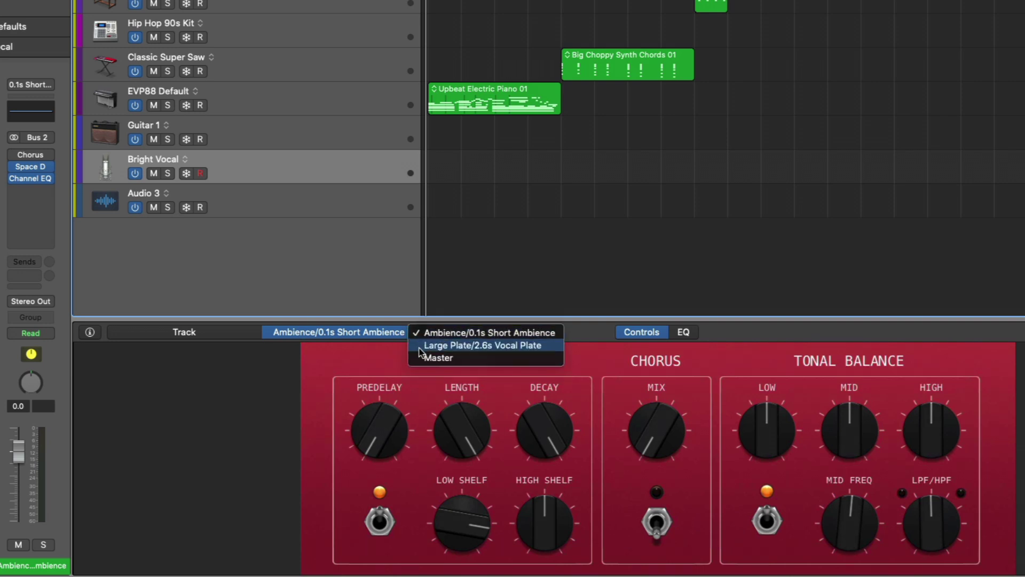
click(420, 356)
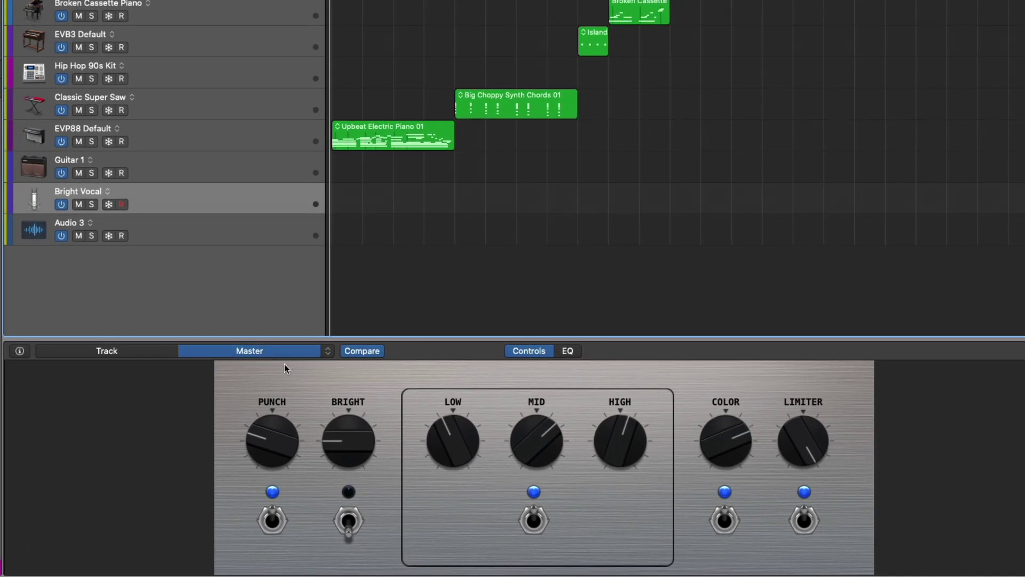
click(159, 330)
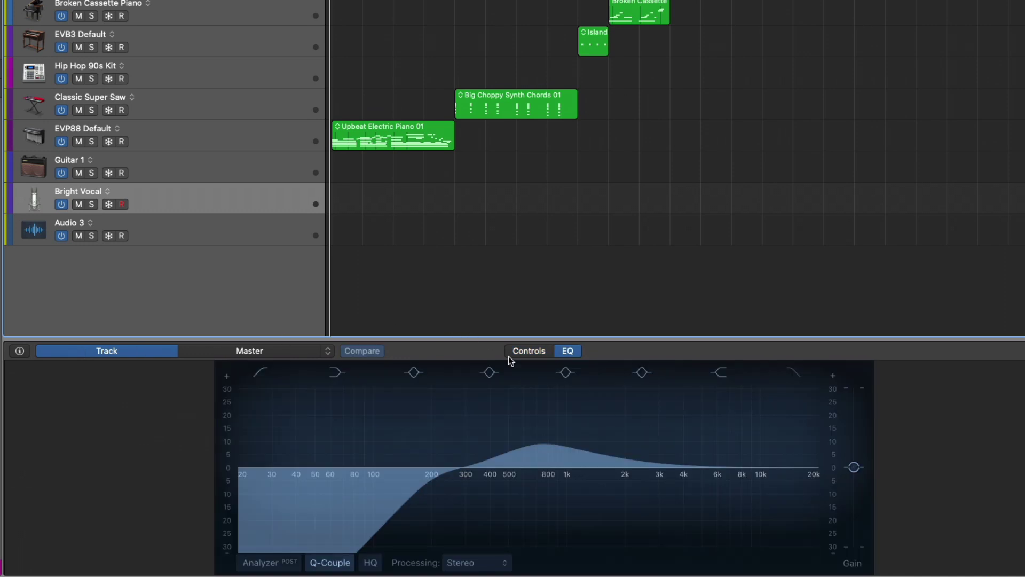
Step: Show knob controls, open the Smart Controls inspector and delete all patch mappings
click(513, 352)
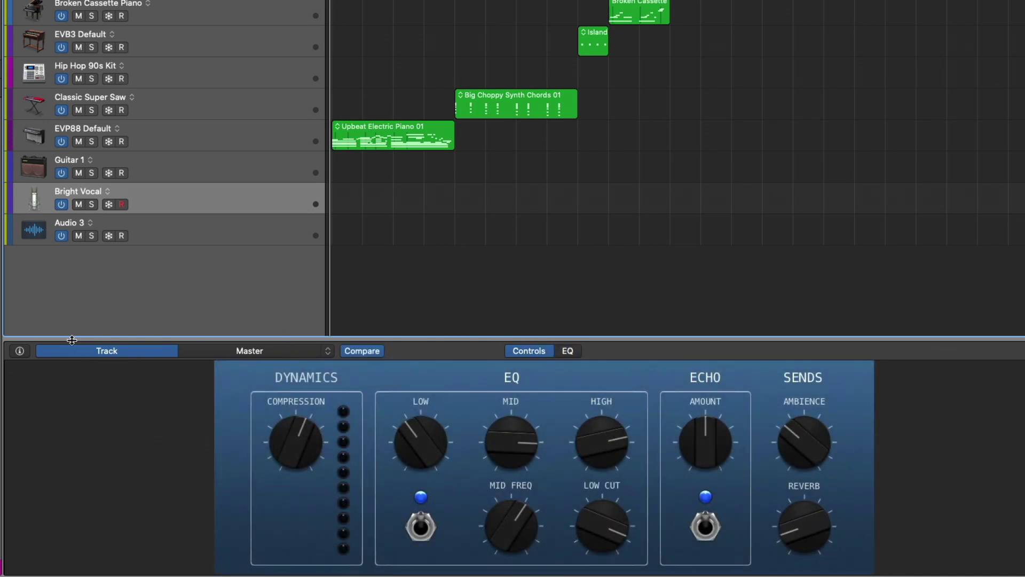
click(20, 351)
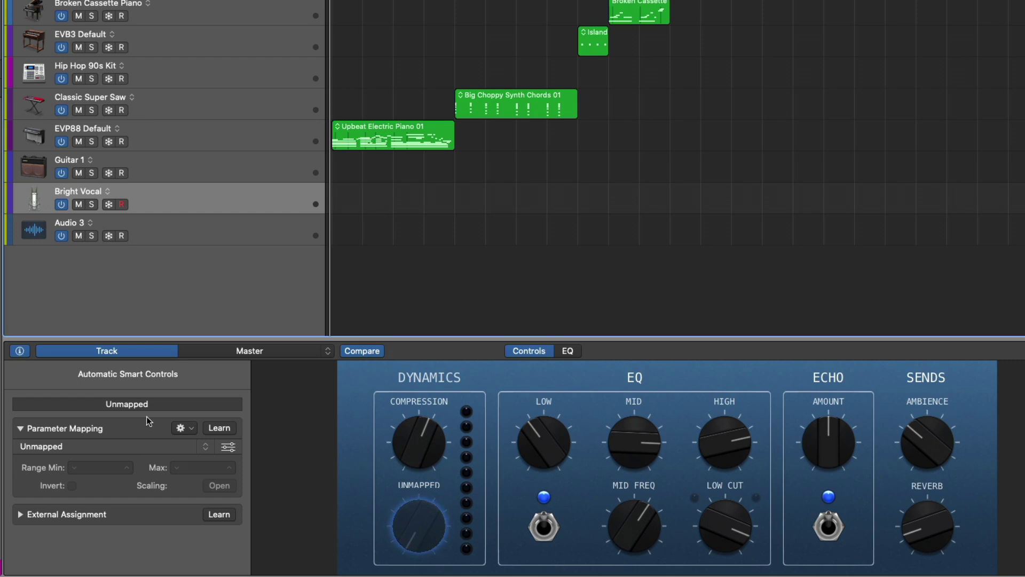
click(188, 430)
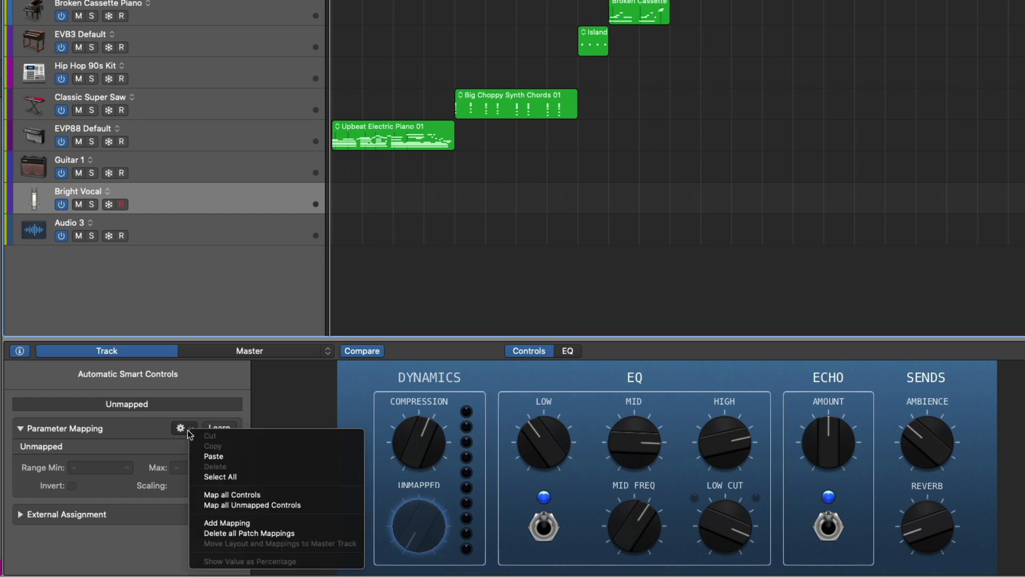
click(256, 534)
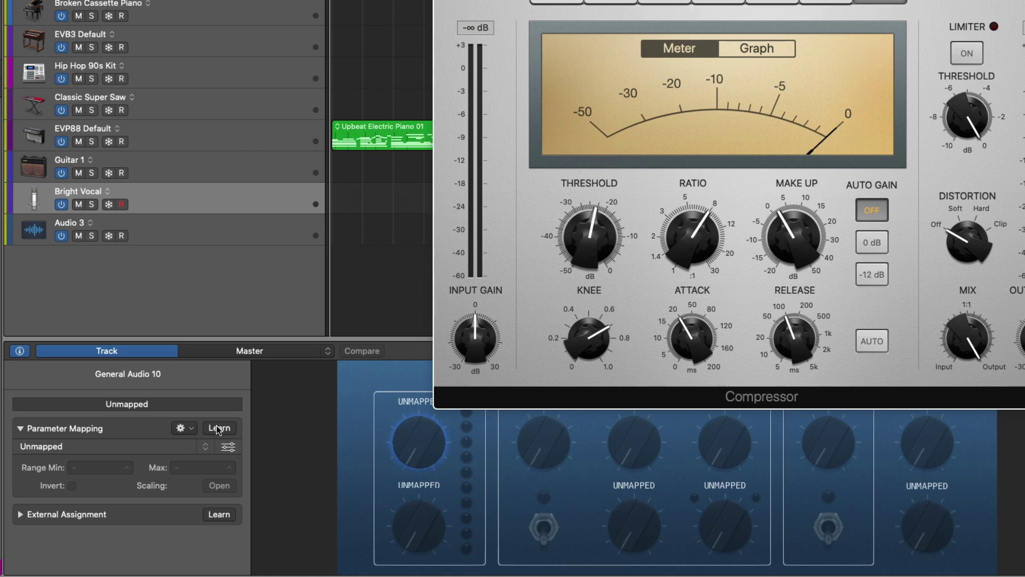
Step: Learn Compressor Threshold (-50.0 to 0.0 dB) onto the first knob and test it
click(218, 428)
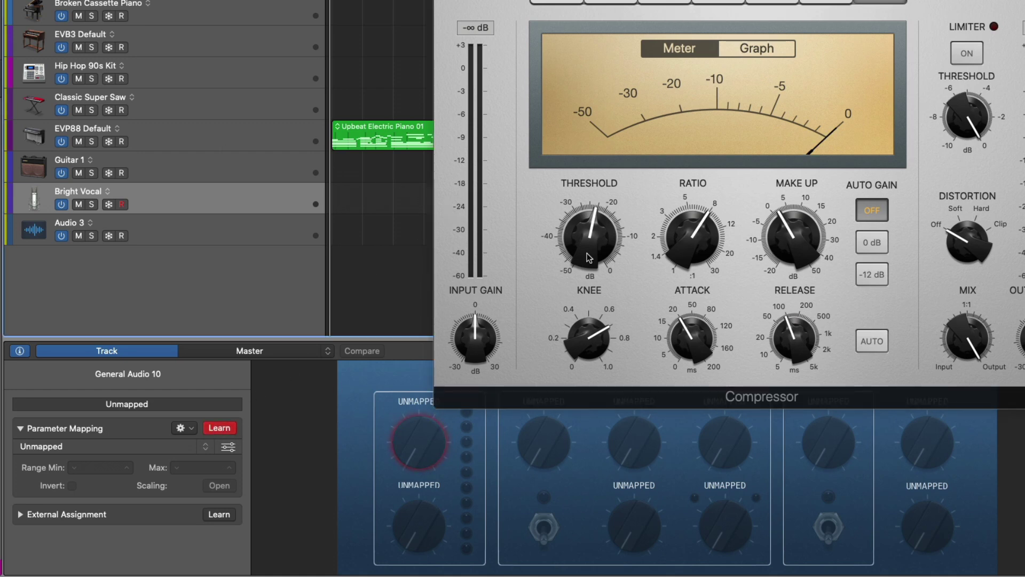
click(598, 237)
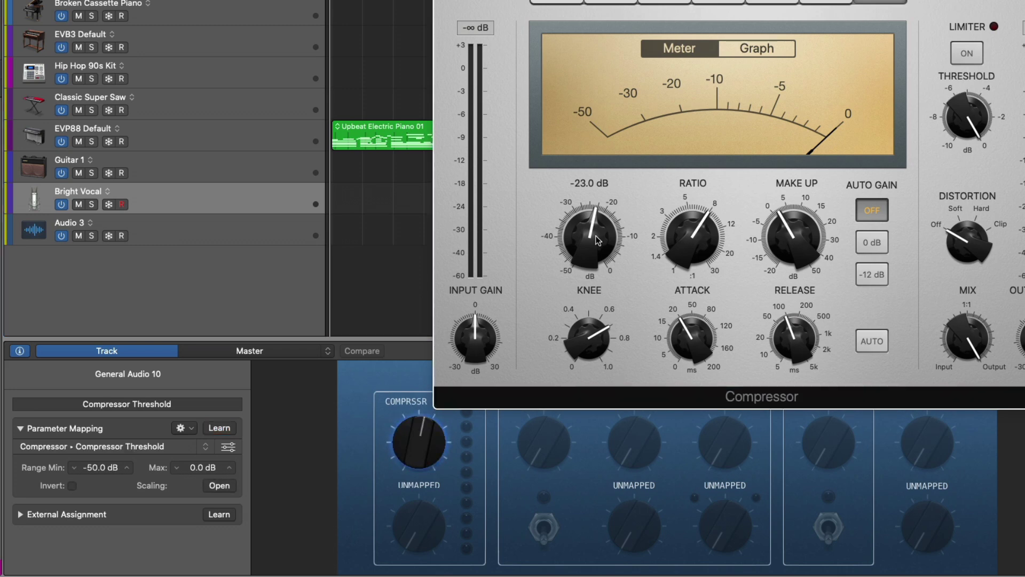
drag(747, 1, 850, 1)
click(418, 439)
drag(418, 439, 420, 435)
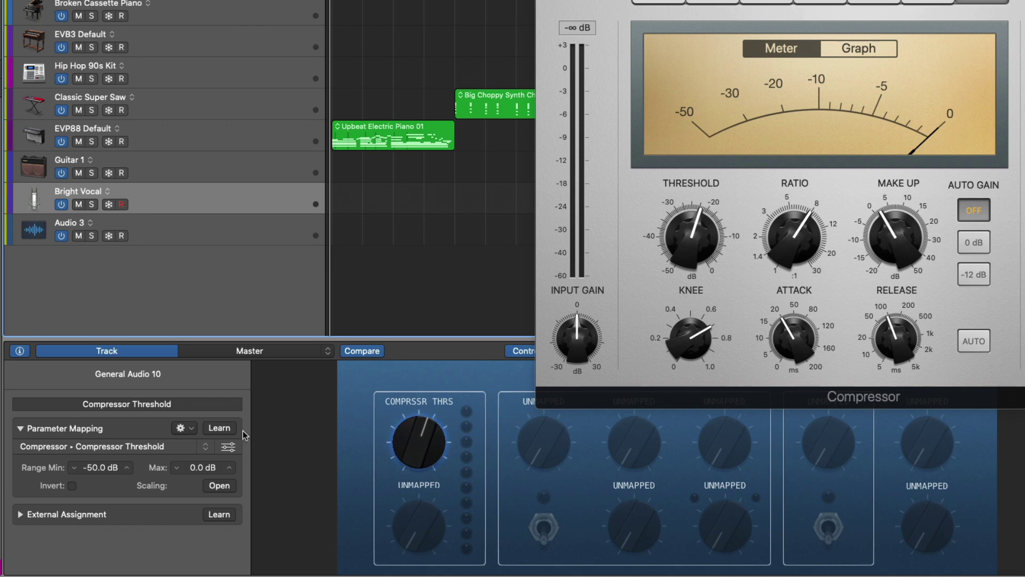
Step: Add a second COMPRSSR THRS mapping to Compressor Make Up gain (-20.0 to 50.0 dB) and test it
click(188, 429)
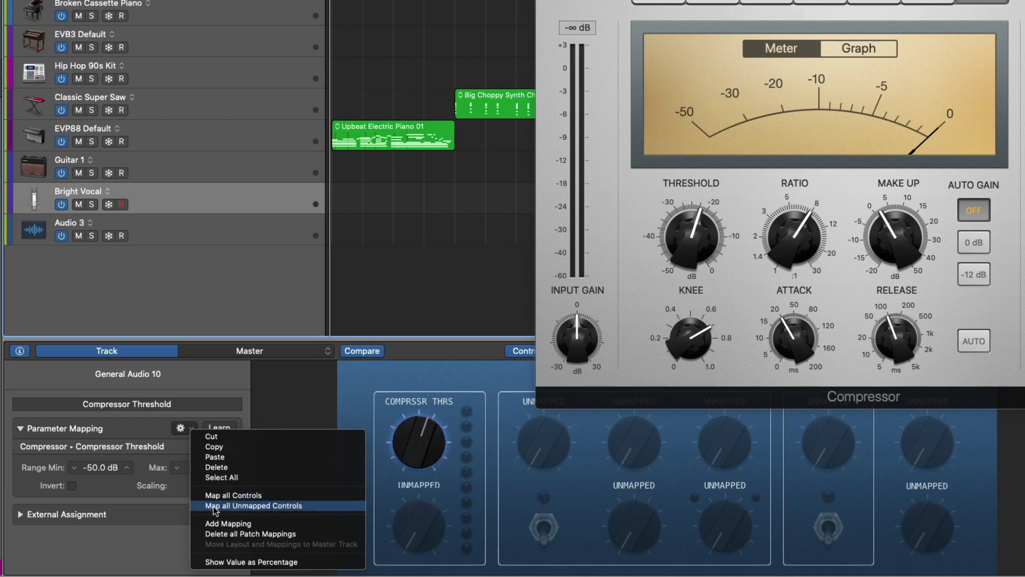
click(216, 524)
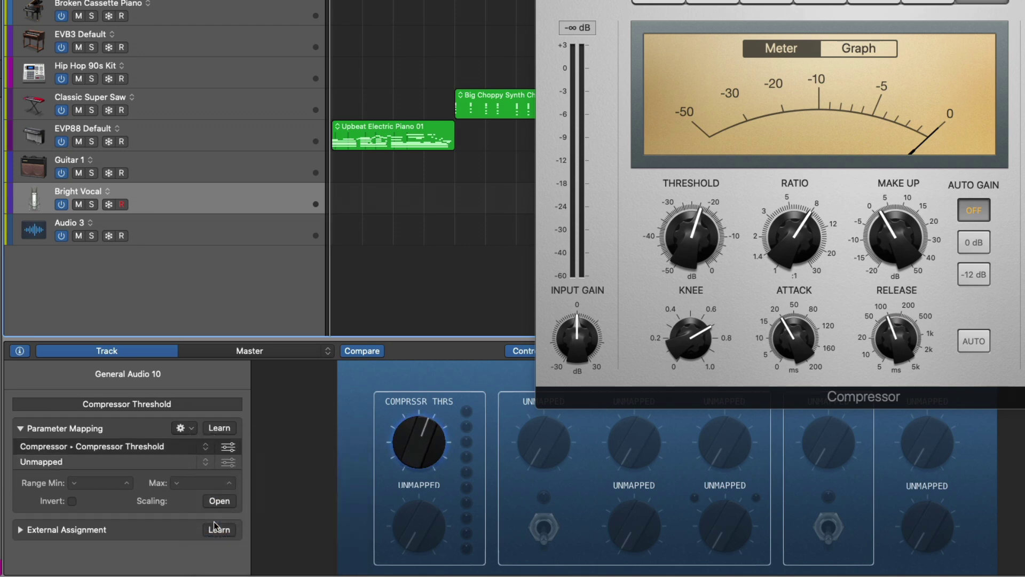
click(75, 467)
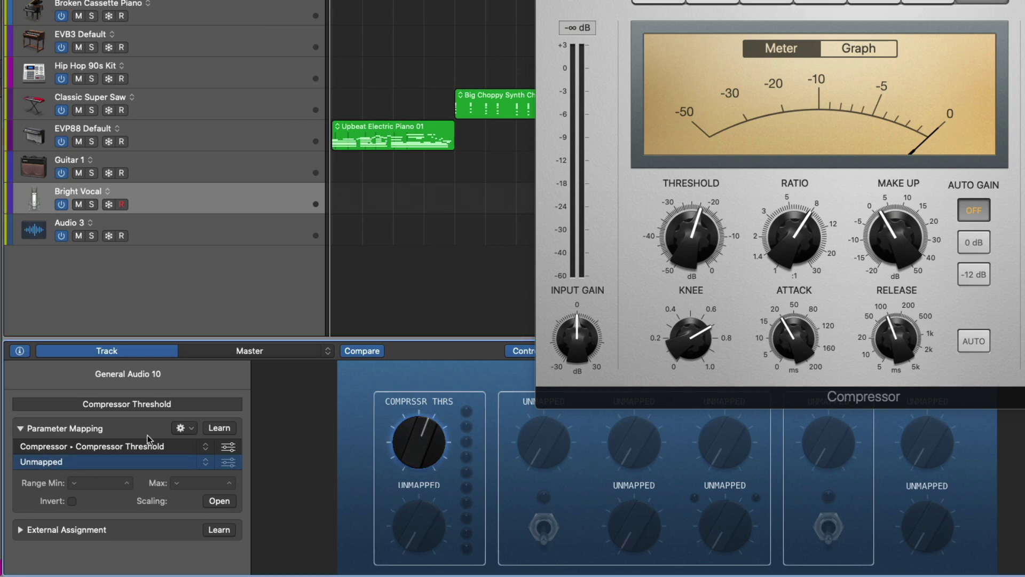
click(219, 427)
mouse_move(896, 242)
click(902, 241)
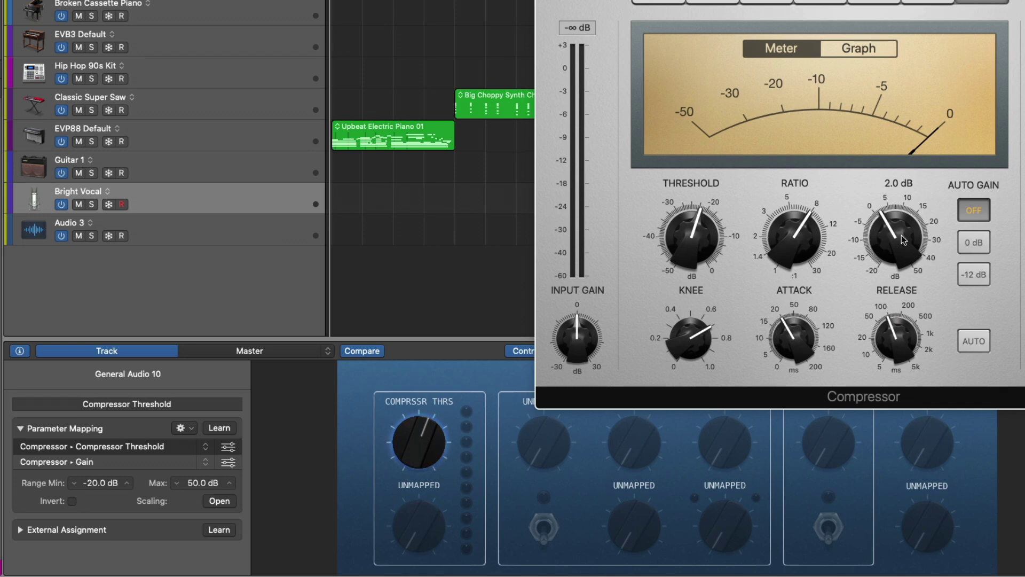
drag(423, 447, 413, 427)
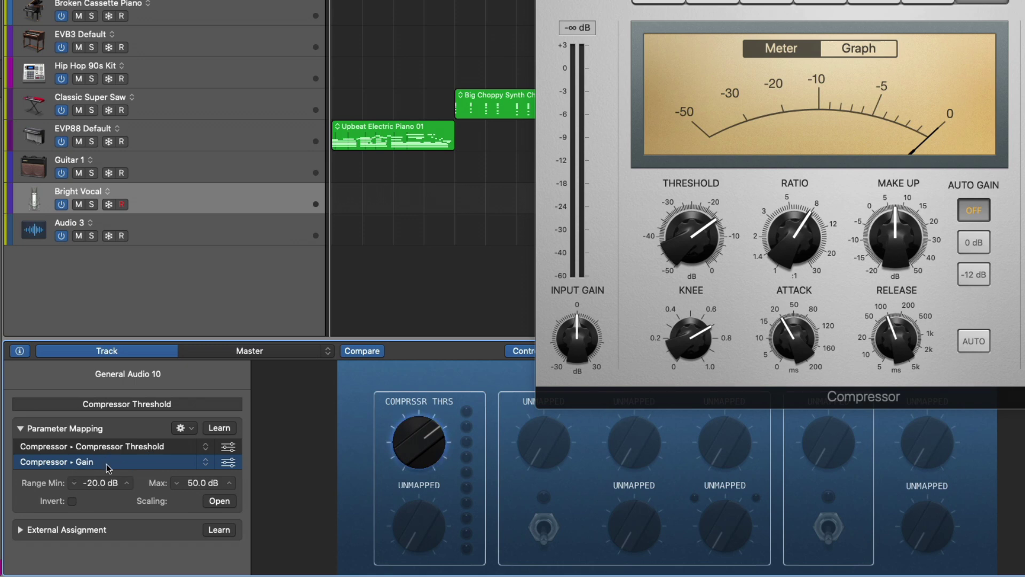
Step: Invert the Compressor Gain mapping, narrow its range to -10.0 to 5.0 dB, and test the knob
click(75, 501)
mouse_move(412, 439)
mouse_down()
mouse_move(401, 462)
mouse_move(402, 447)
mouse_up()
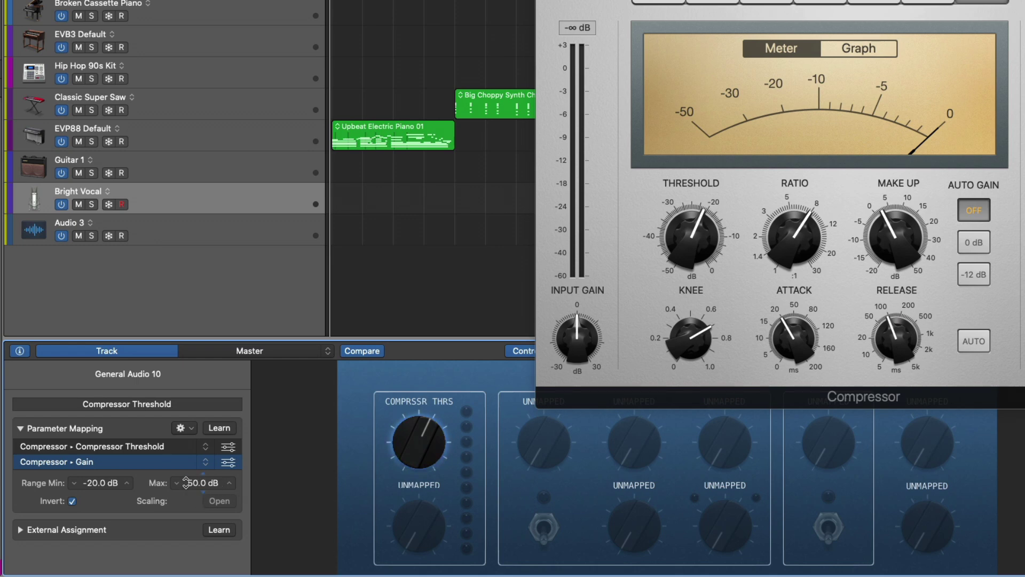
drag(92, 482, 93, 478)
mouse_move(191, 483)
mouse_down()
mouse_move(191, 493)
mouse_move(191, 484)
mouse_up()
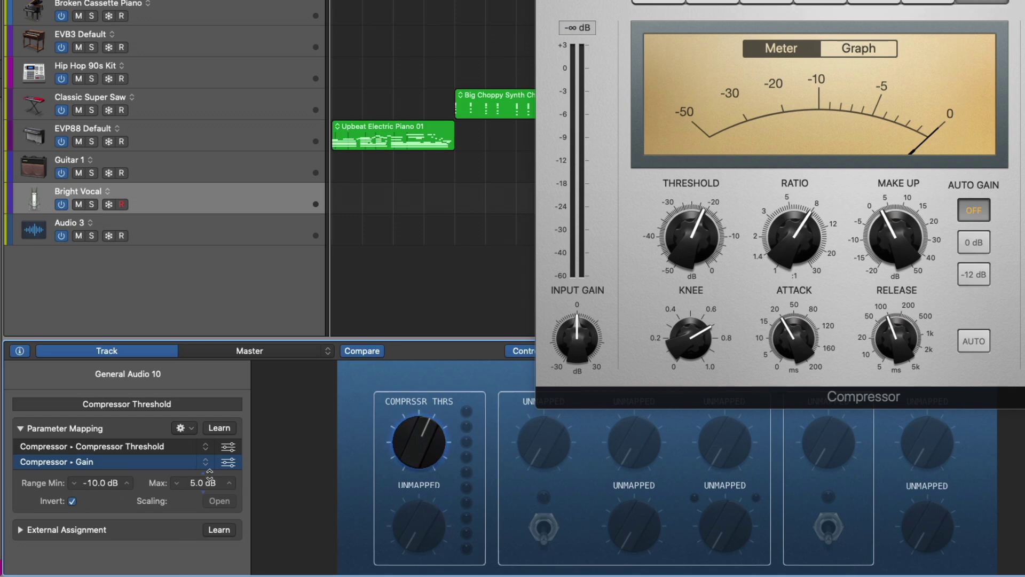
mouse_move(419, 435)
mouse_down()
mouse_move(418, 447)
mouse_move(409, 423)
mouse_move(409, 460)
mouse_move(414, 420)
mouse_move(409, 438)
mouse_up()
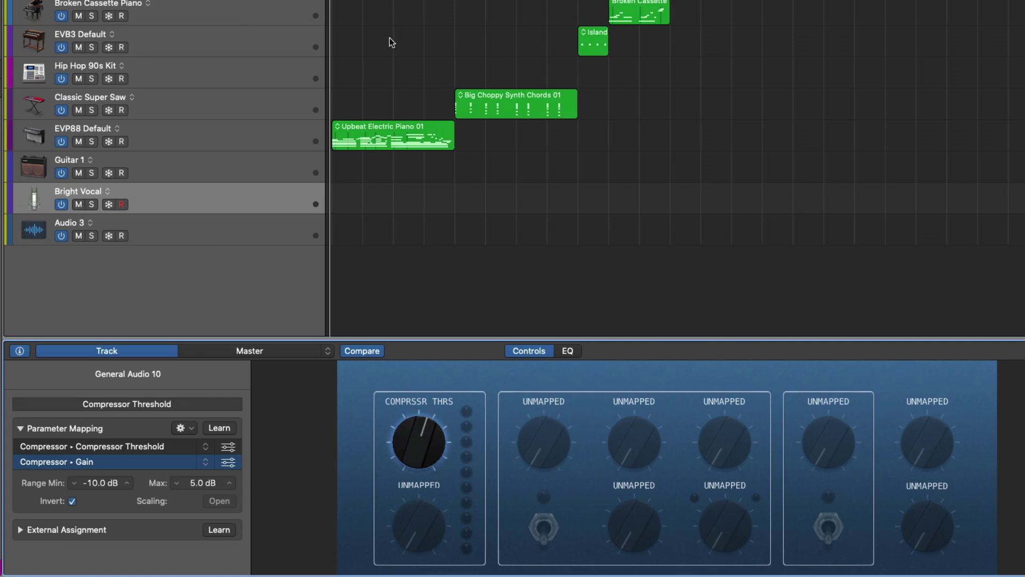
Step: Try the Electronic Drums 10 layout, then switch the Smart Controls to Vintage B3 Organ
click(159, 373)
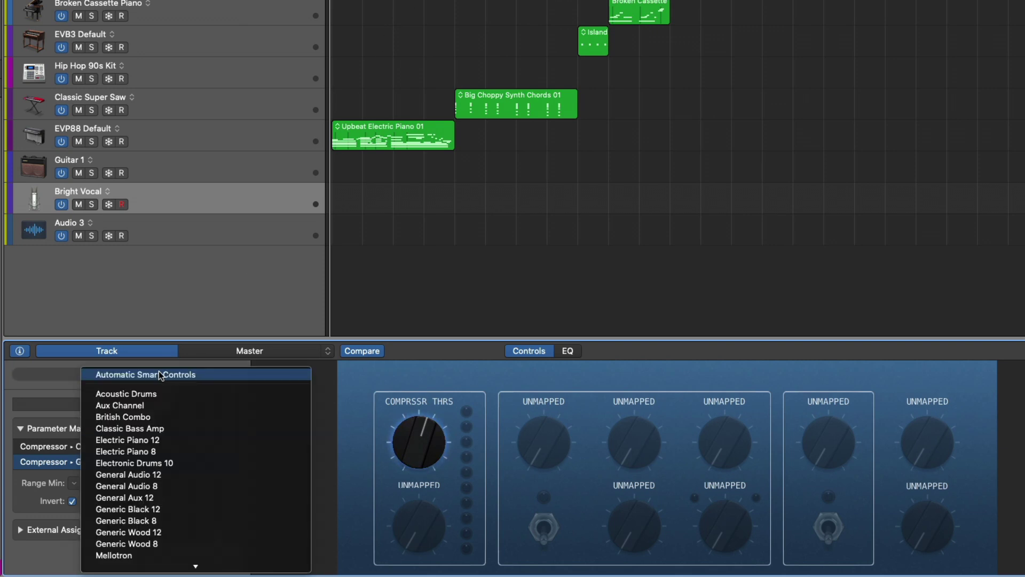
click(159, 373)
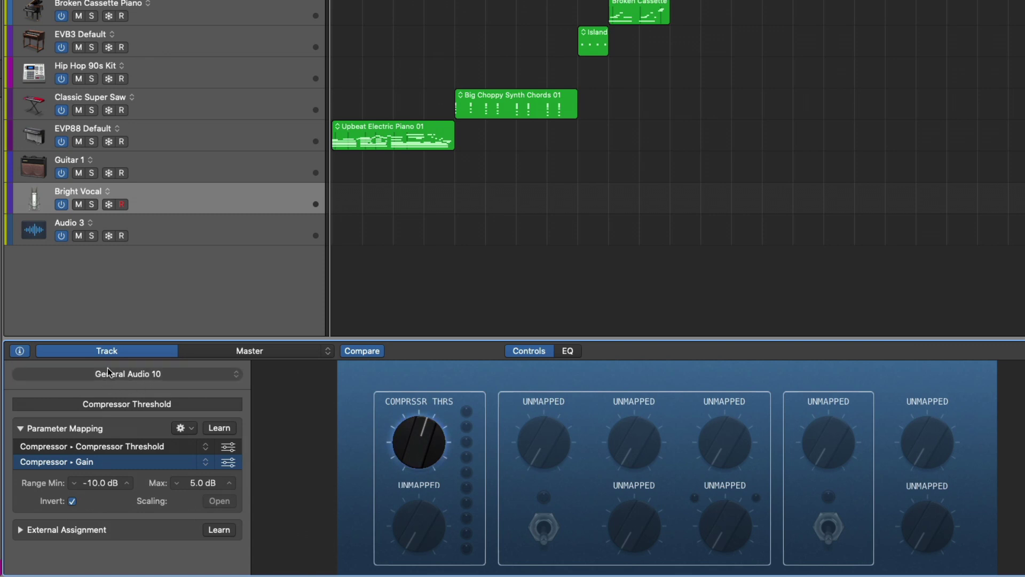
click(133, 374)
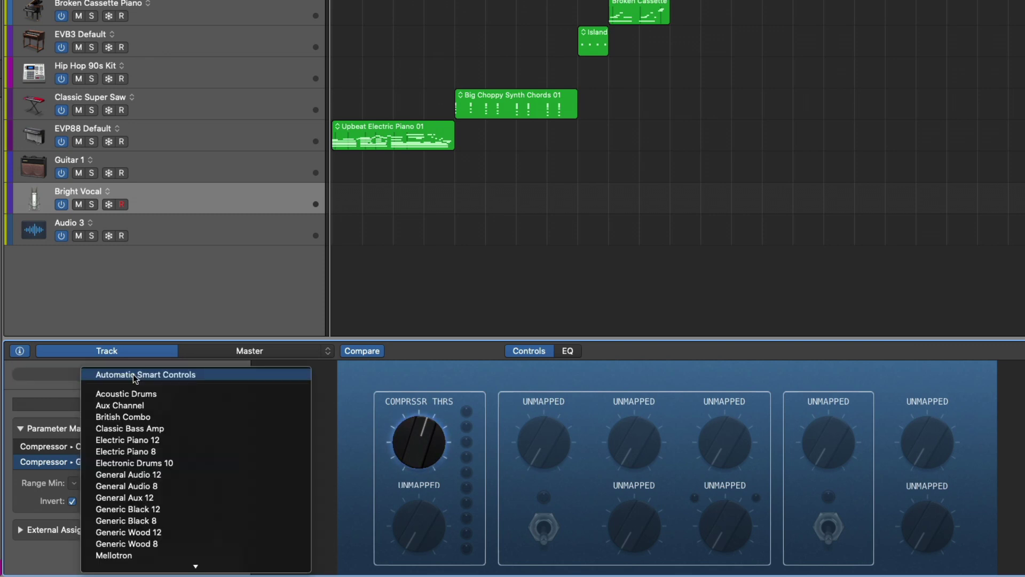
click(134, 463)
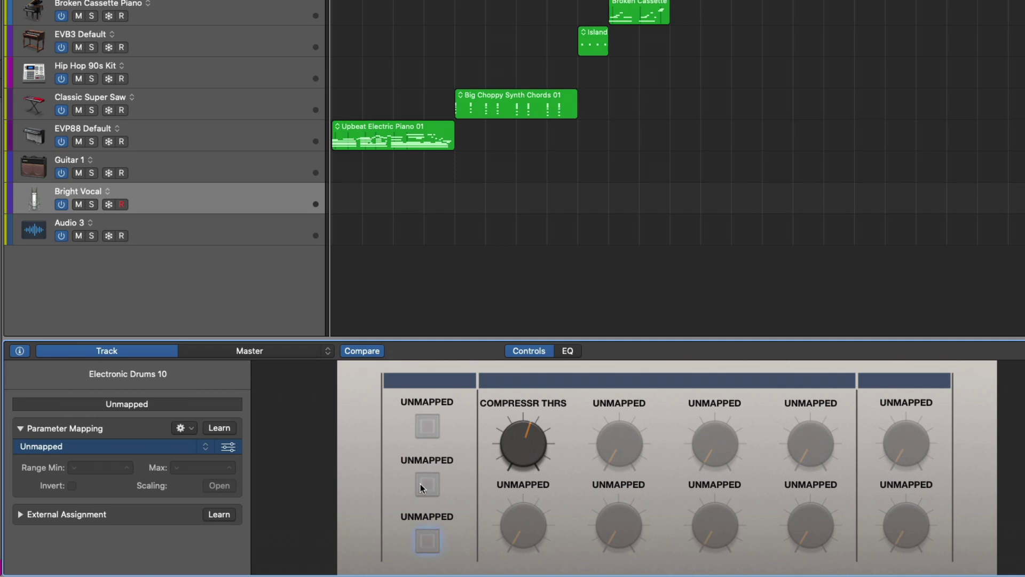
click(181, 379)
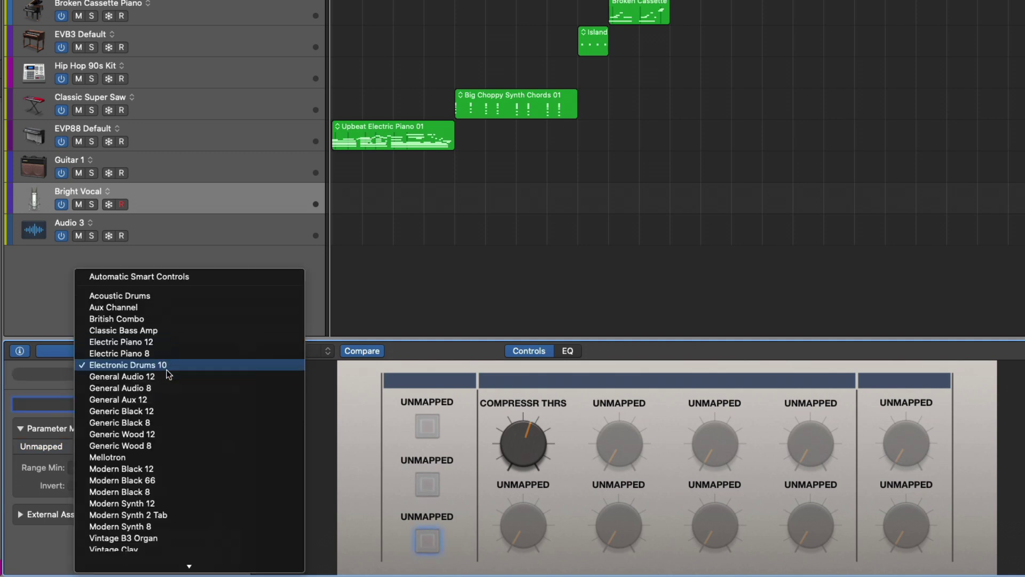
click(170, 510)
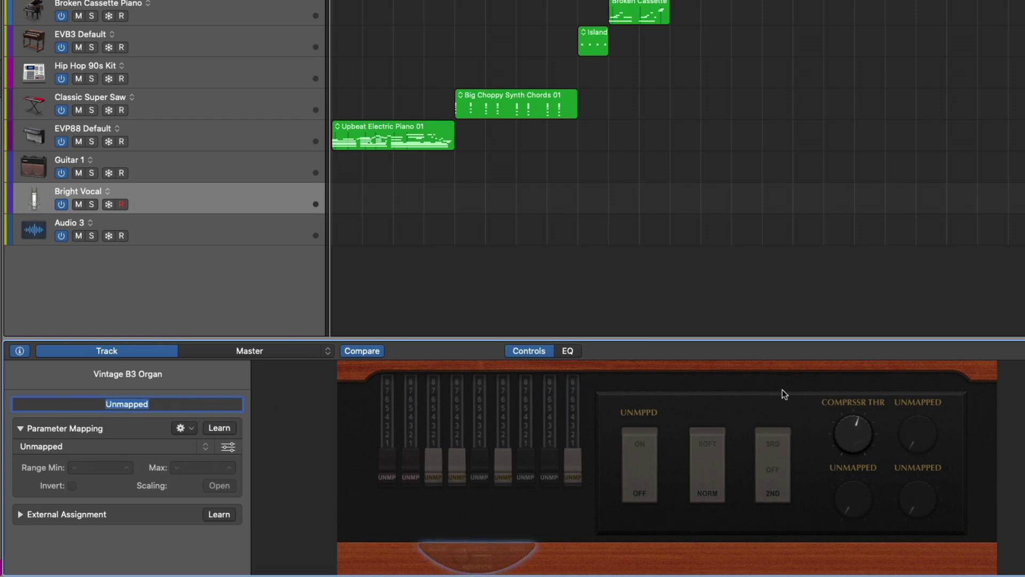
Step: Rename the COMPRSSR THR knob to THRESH, then revert the layout to Automatic Smart Controls
click(853, 436)
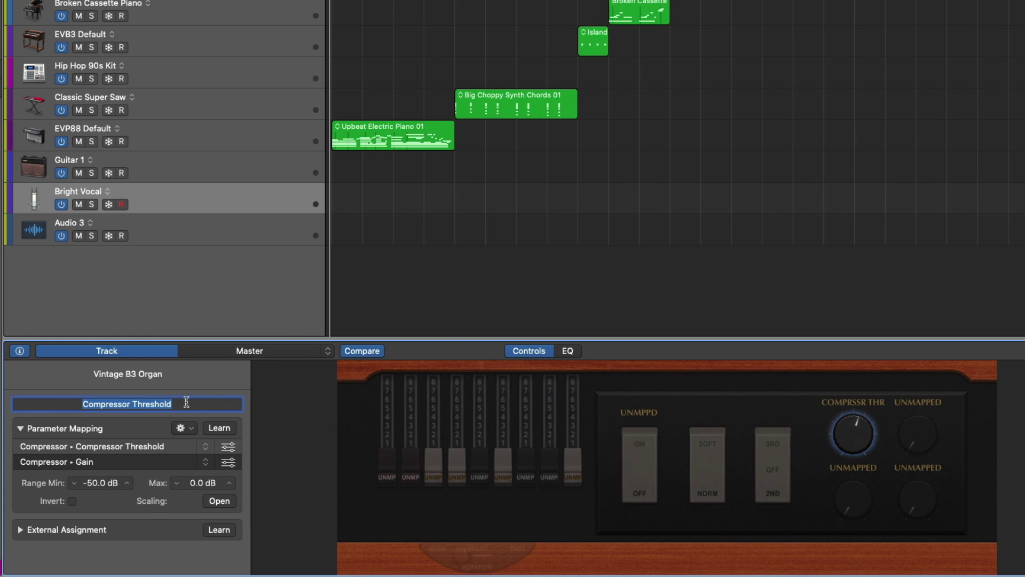
text(THRESH)
key(Return)
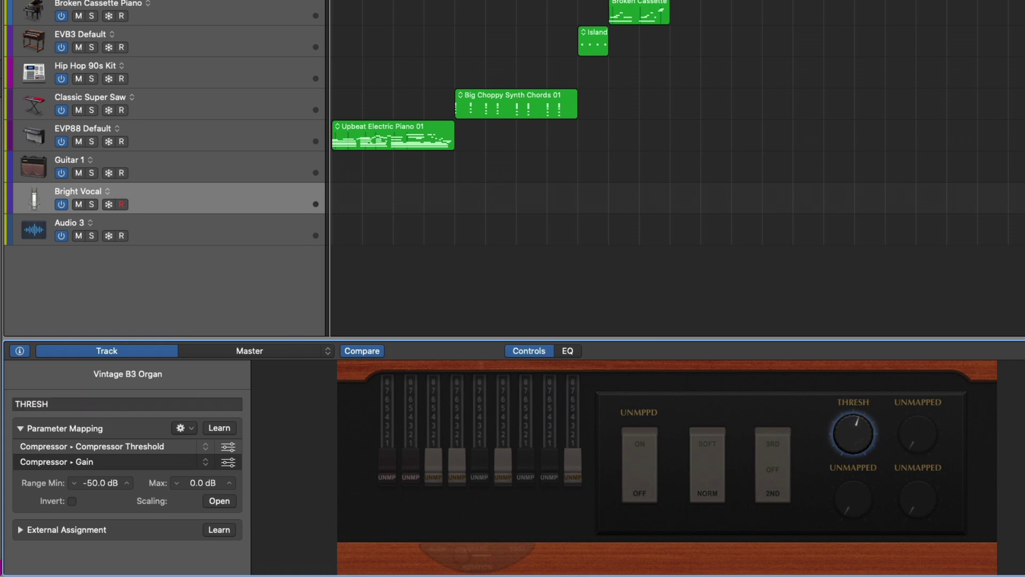
click(192, 373)
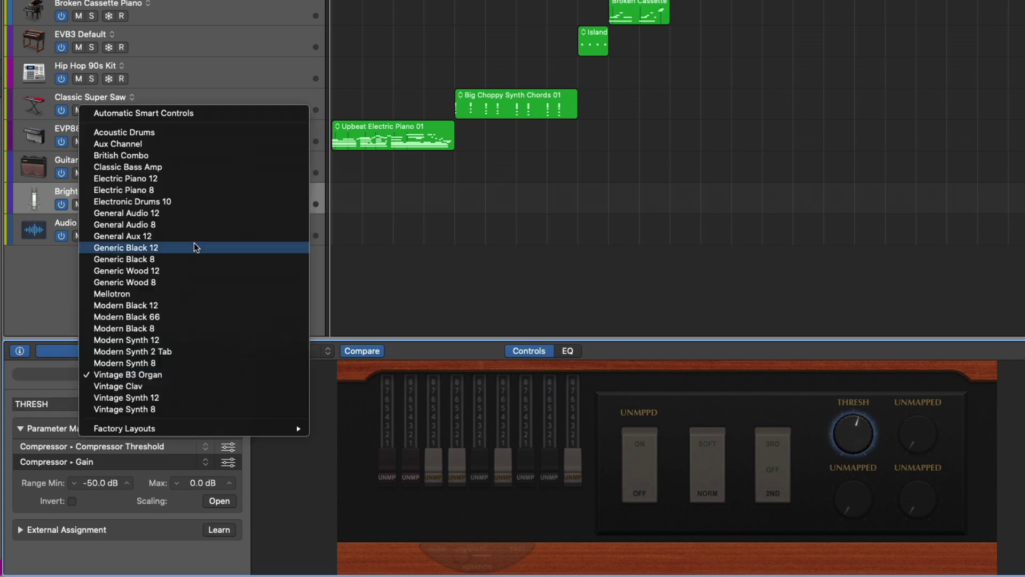
click(192, 114)
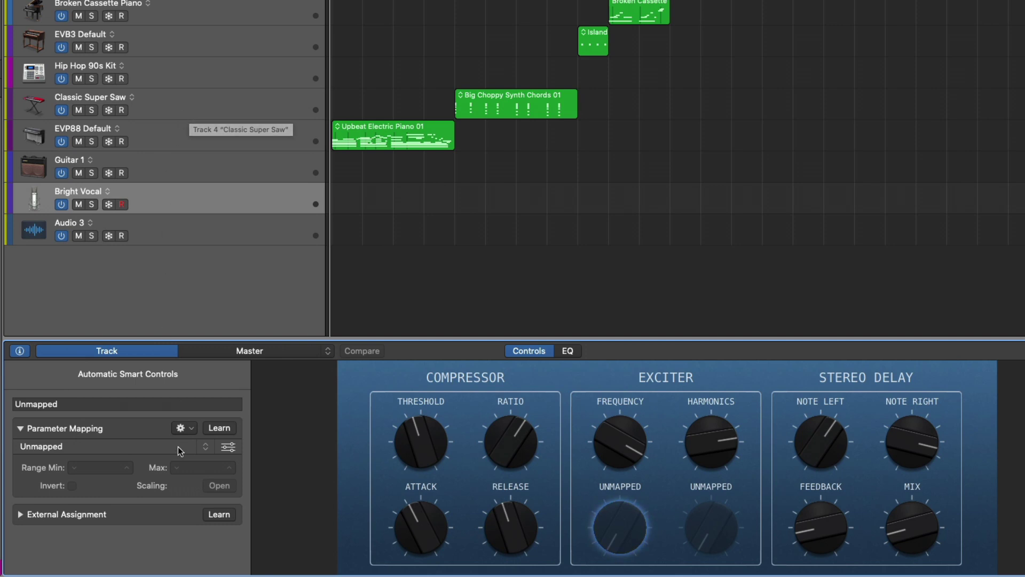
Step: Delete all patch mappings, then map all unmapped controls to Compressor, Exciter and Stereo Delay parameters
click(183, 428)
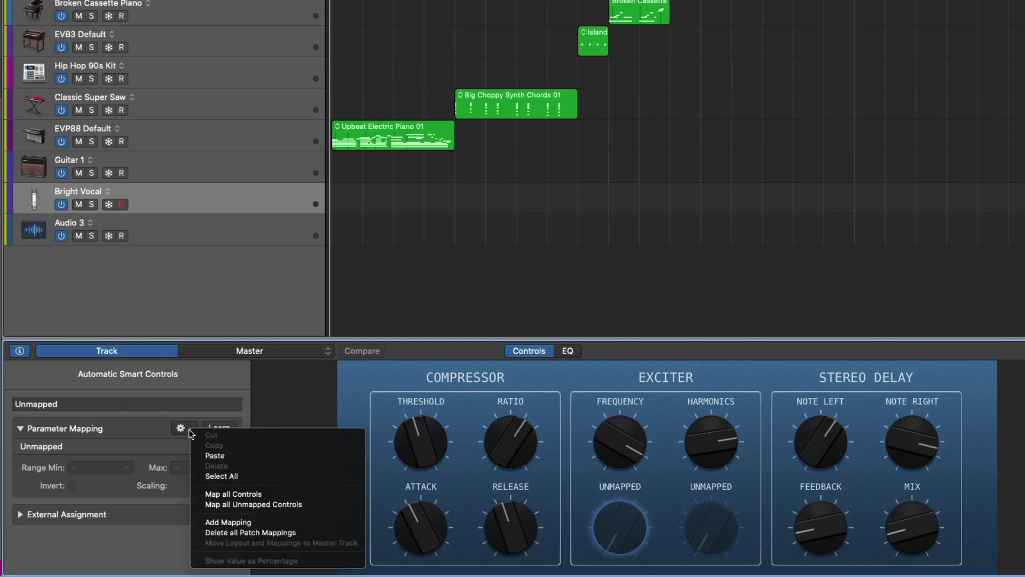
click(223, 532)
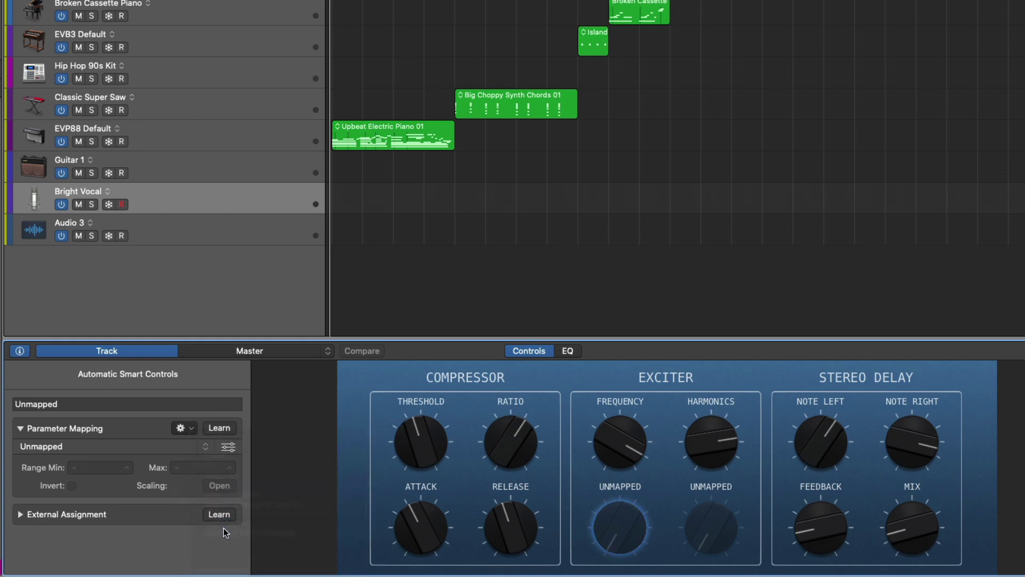
click(187, 428)
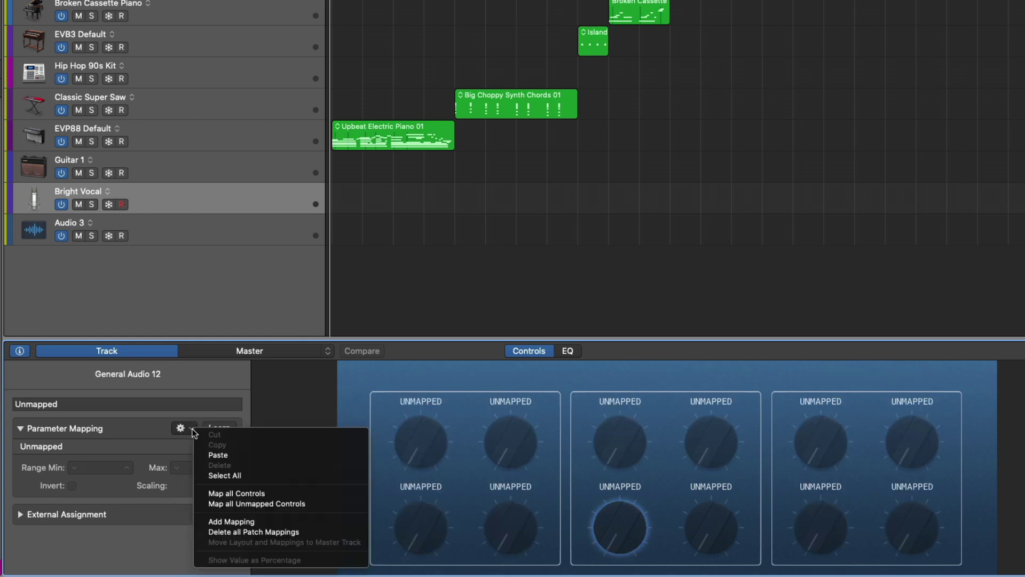
click(232, 504)
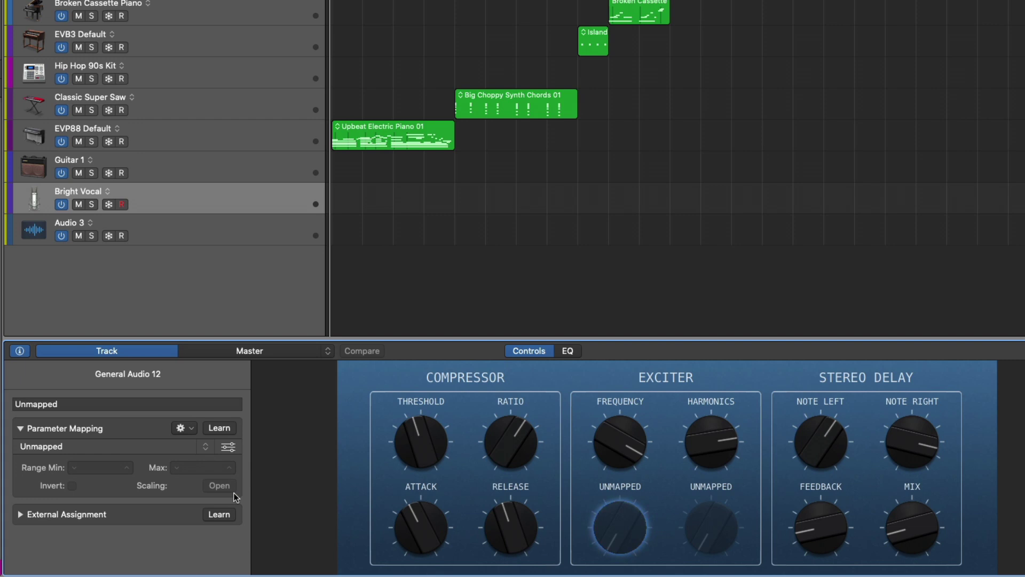
click(19, 351)
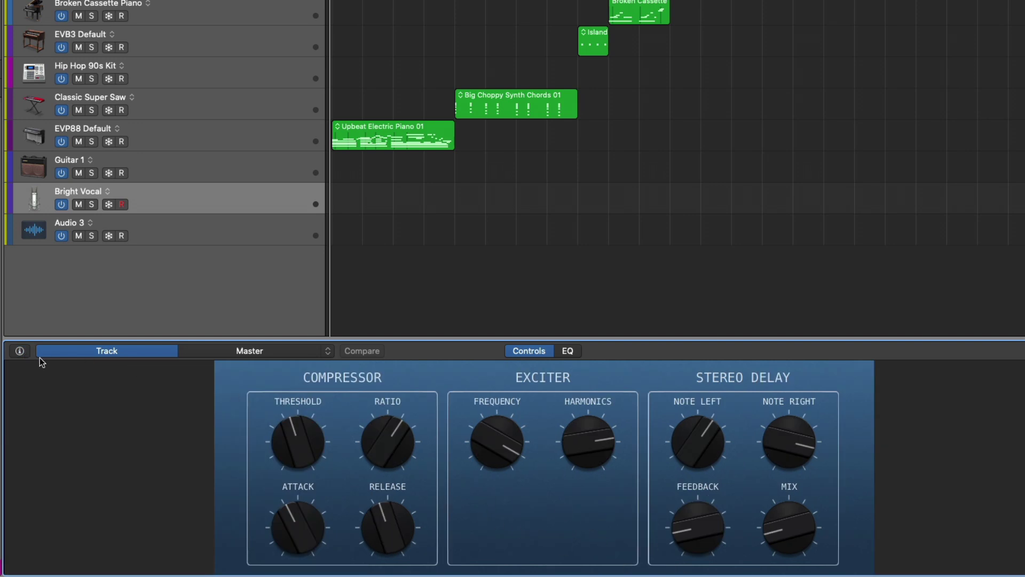
click(20, 351)
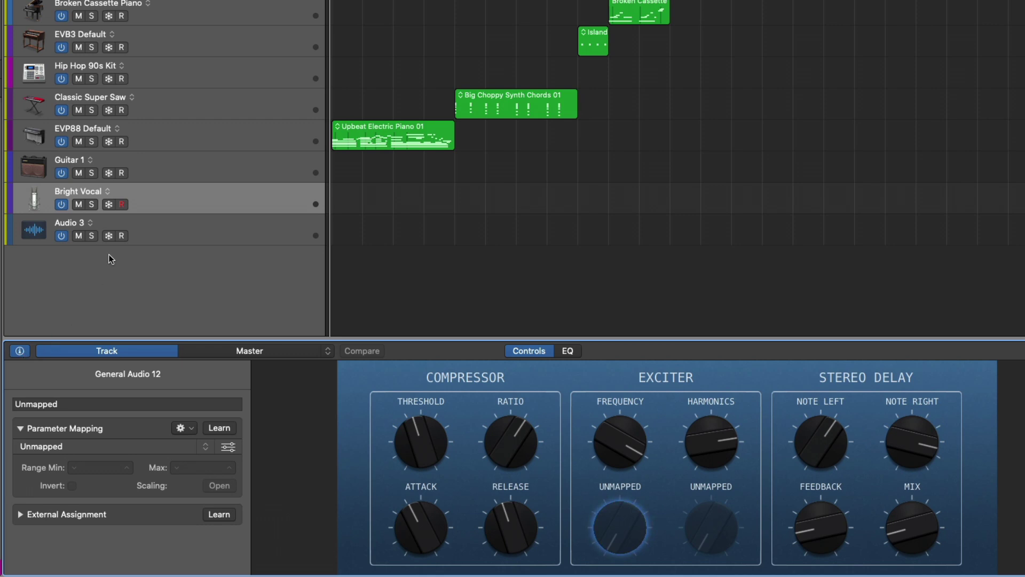
Step: On the EVP88 Default track, learn an external hardware assignment for the Bell Volume knob
click(221, 146)
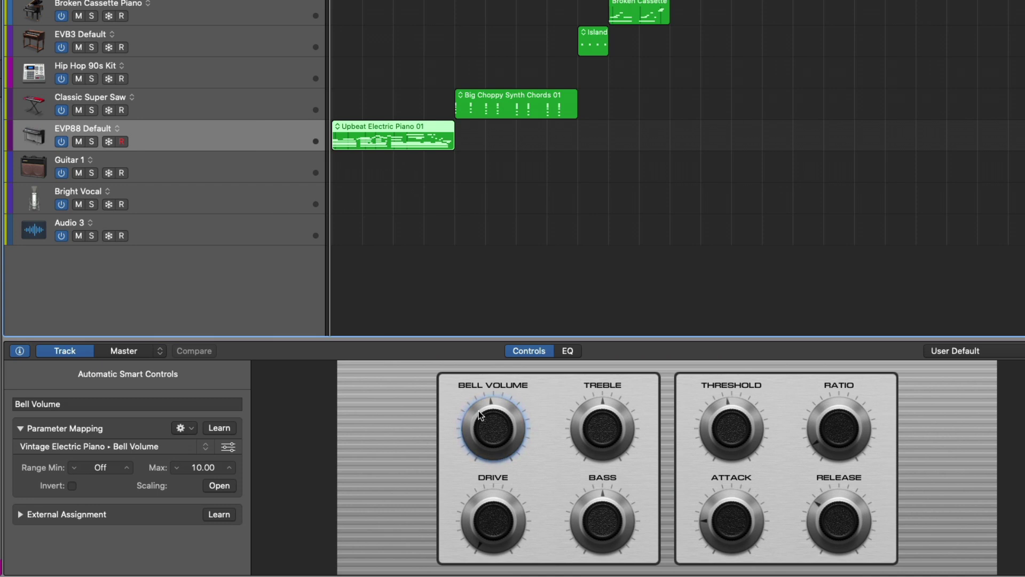
click(20, 513)
scroll(94, 533, down, 1)
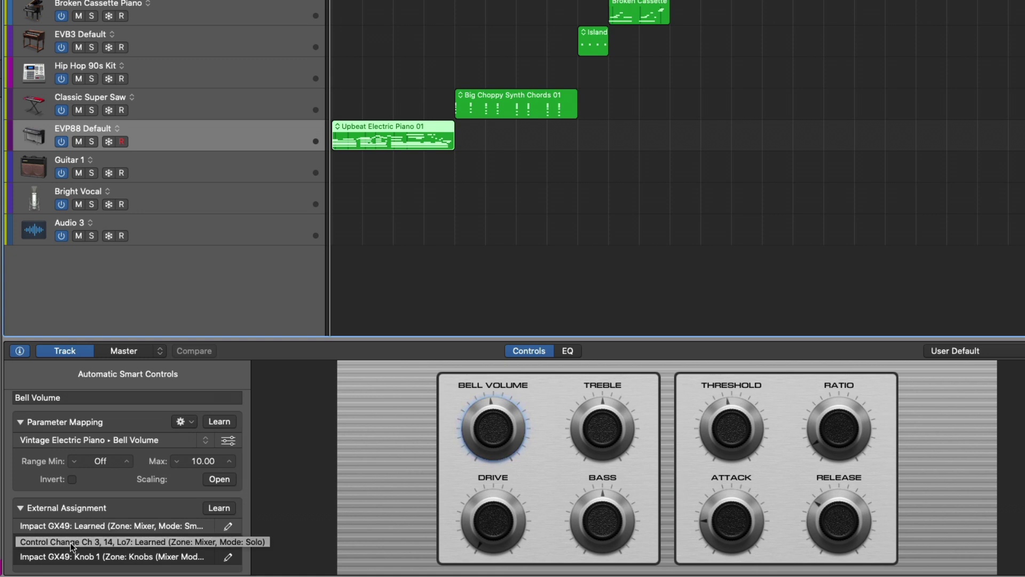
click(216, 508)
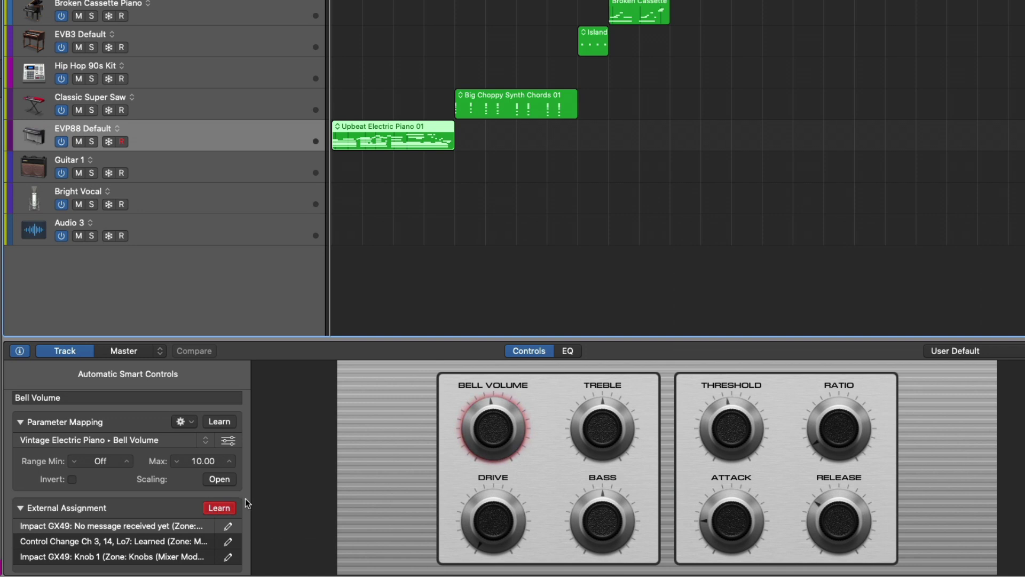
click(582, 434)
click(497, 426)
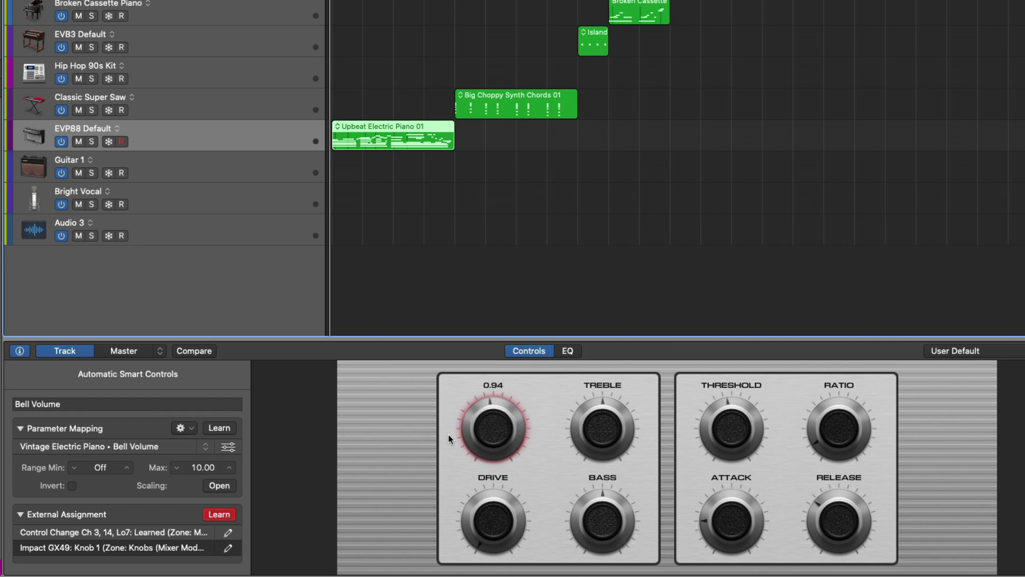
click(229, 516)
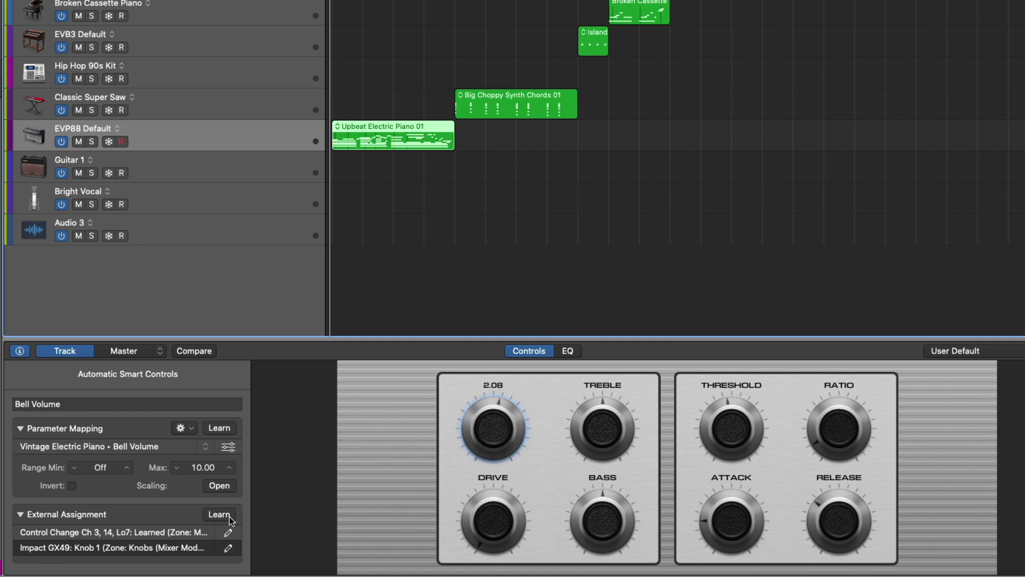
Step: Learn hardware controller assignments for the Treble, Threshold and Ratio knobs (Ratio on CC Ch 1, 17)
click(231, 515)
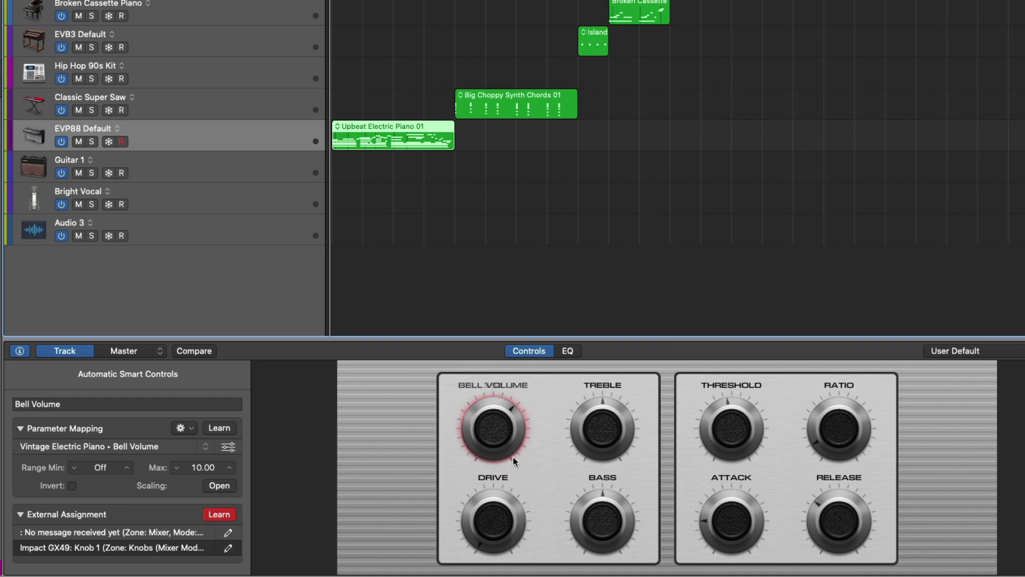
click(598, 441)
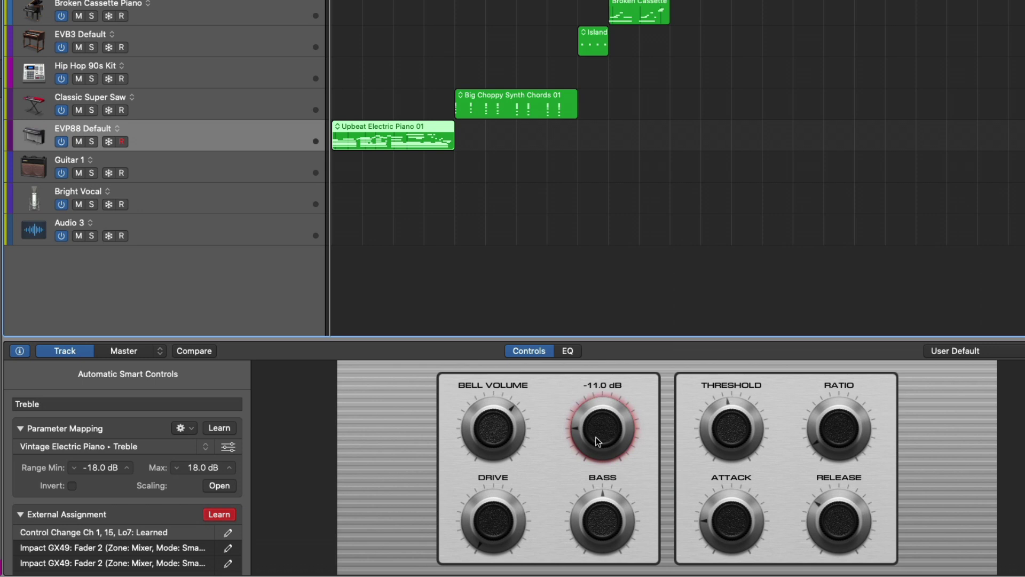
click(722, 428)
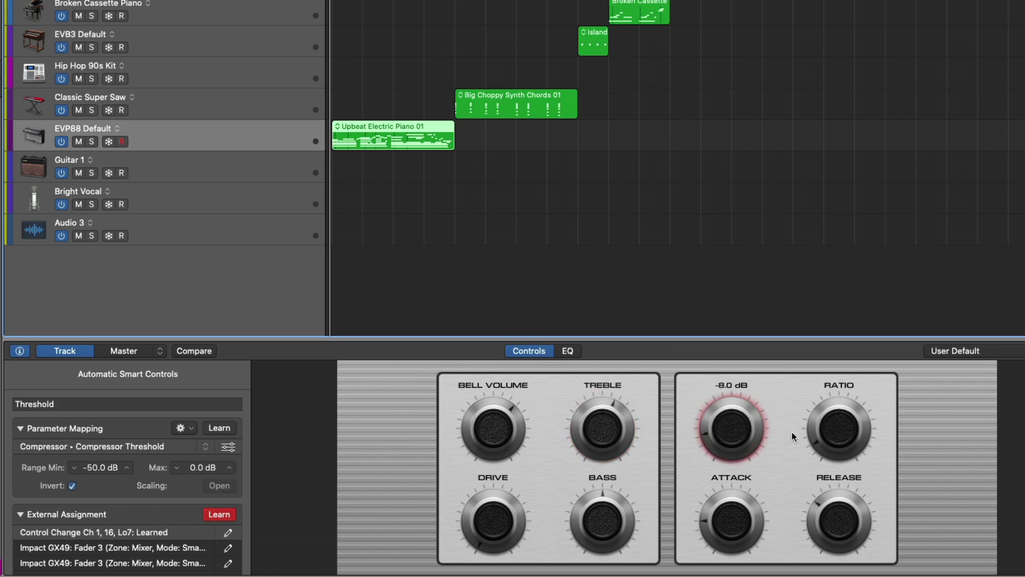
click(849, 434)
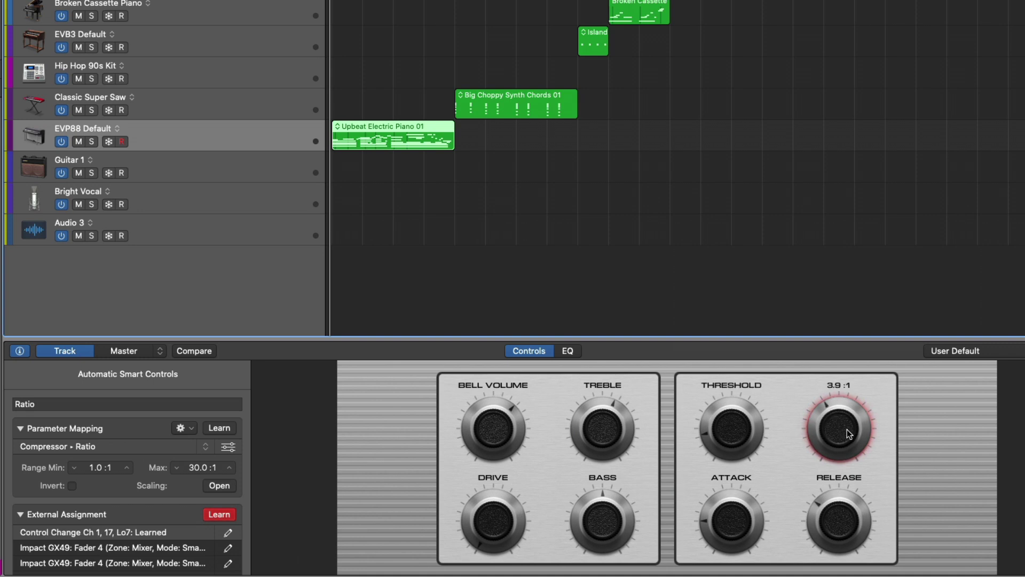
click(225, 516)
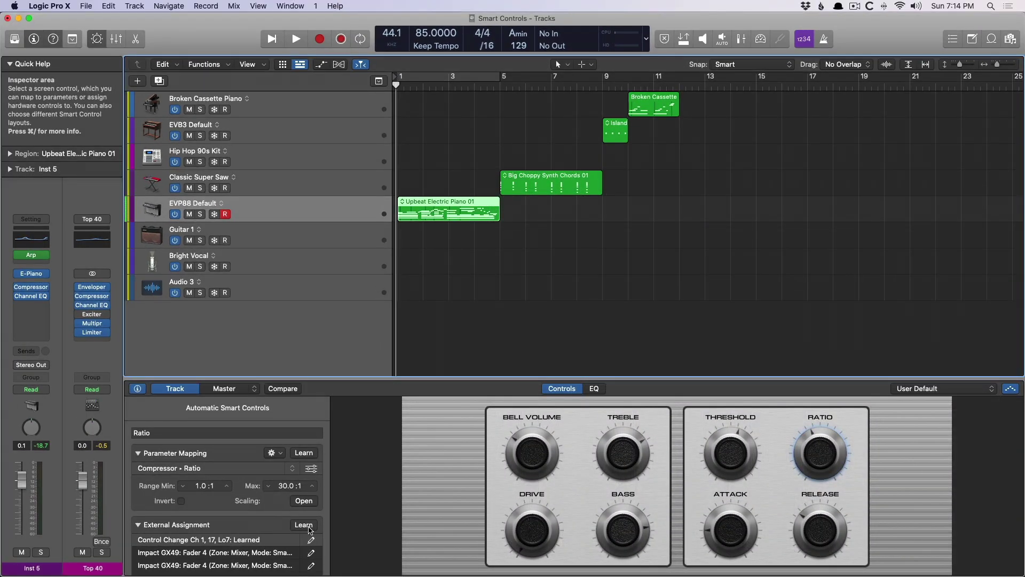
Step: Open the Library (Y) beside the tracks, cancelling the patch save and leaving the Setting menu unchanged
key(y)
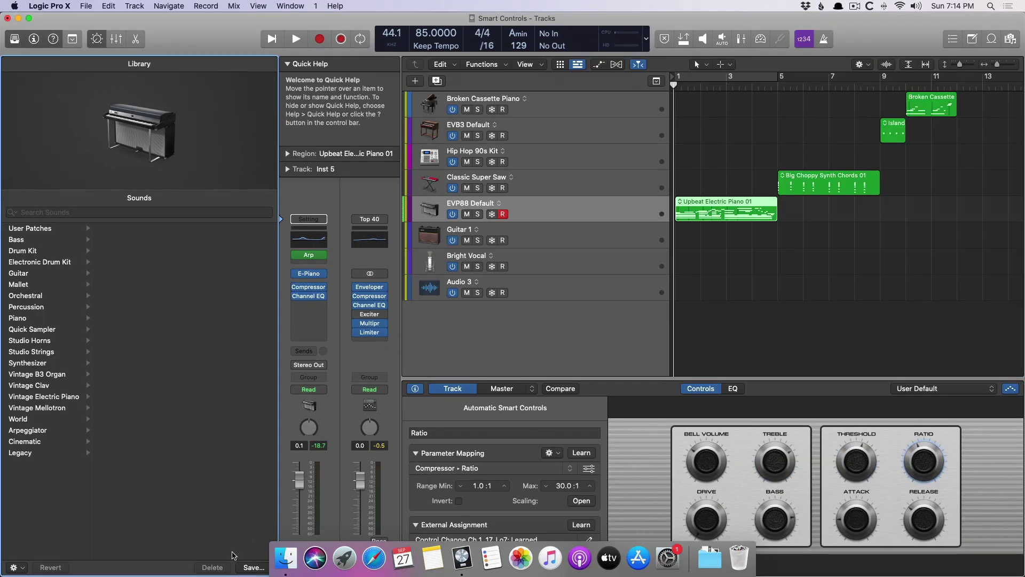
click(243, 568)
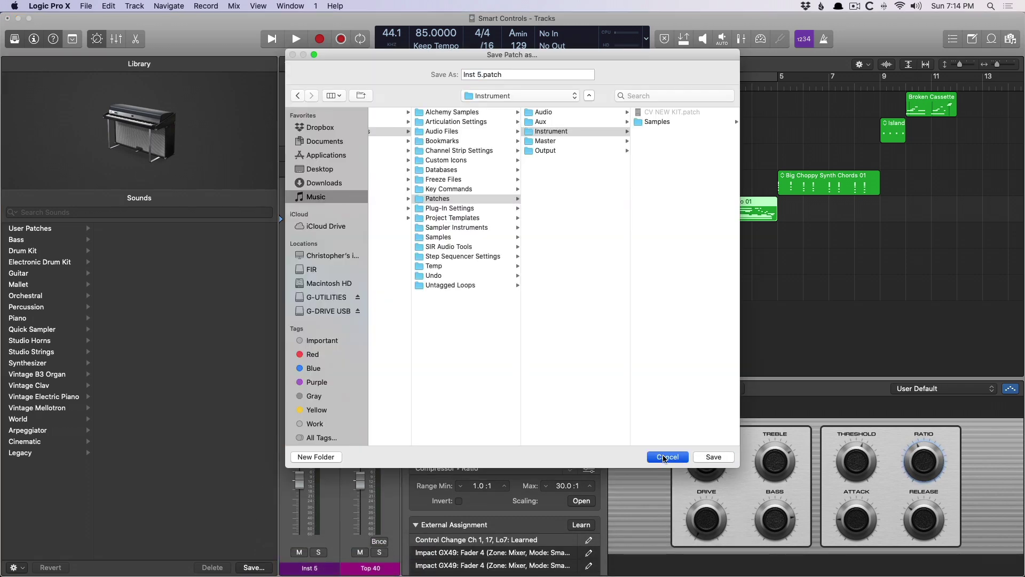
click(662, 519)
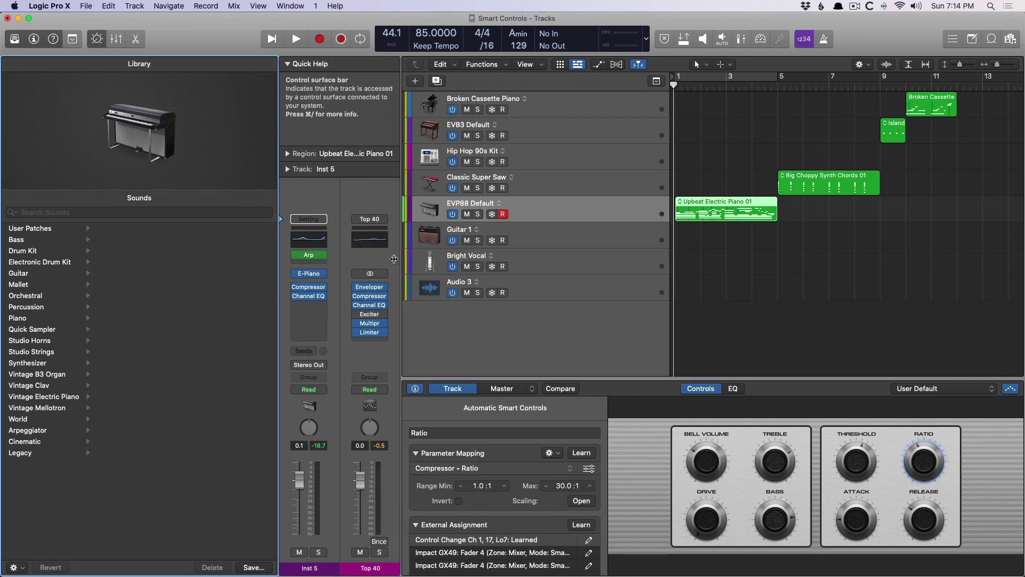
click(308, 219)
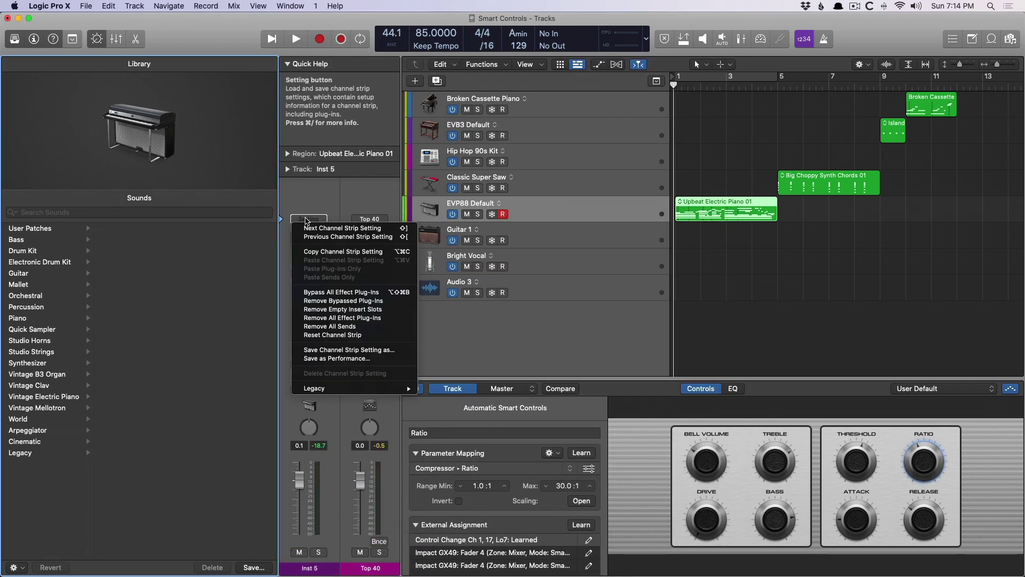
click(309, 202)
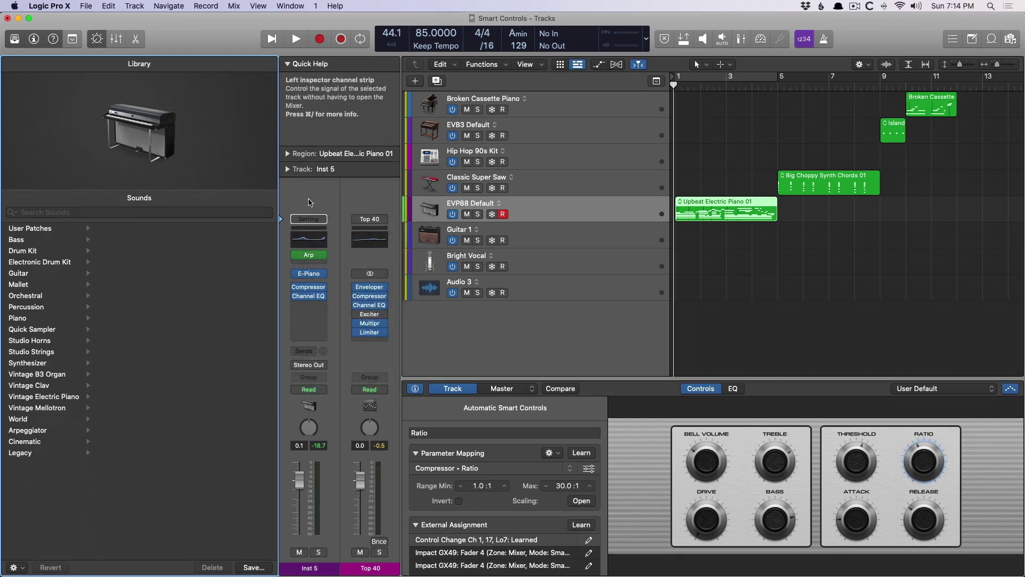